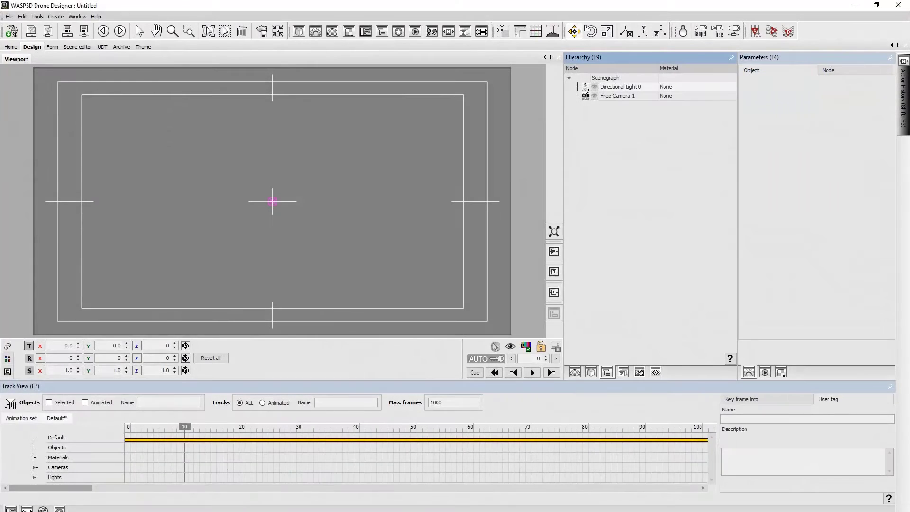
- Add a ring and set its material's diffuse colour to orange-red
{"action": "left_click", "coordinate": [336, 246]}
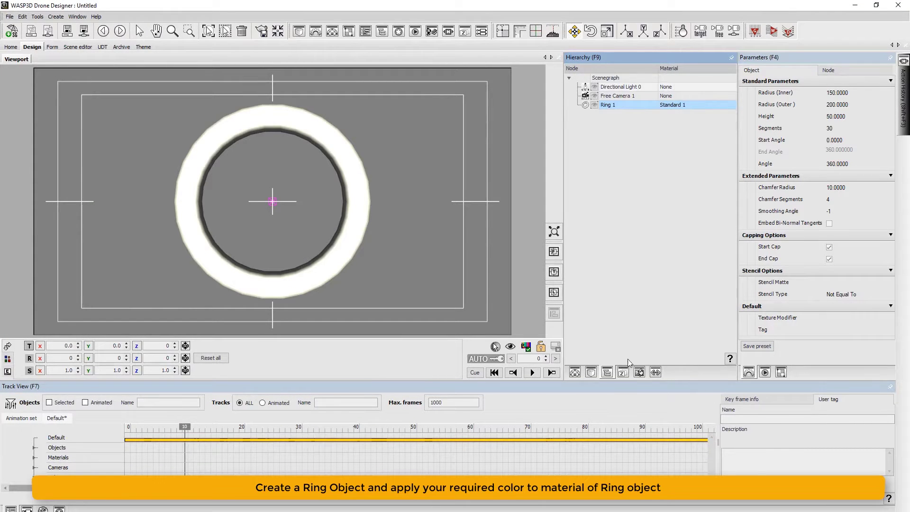
{"action": "left_click", "coordinate": [575, 373]}
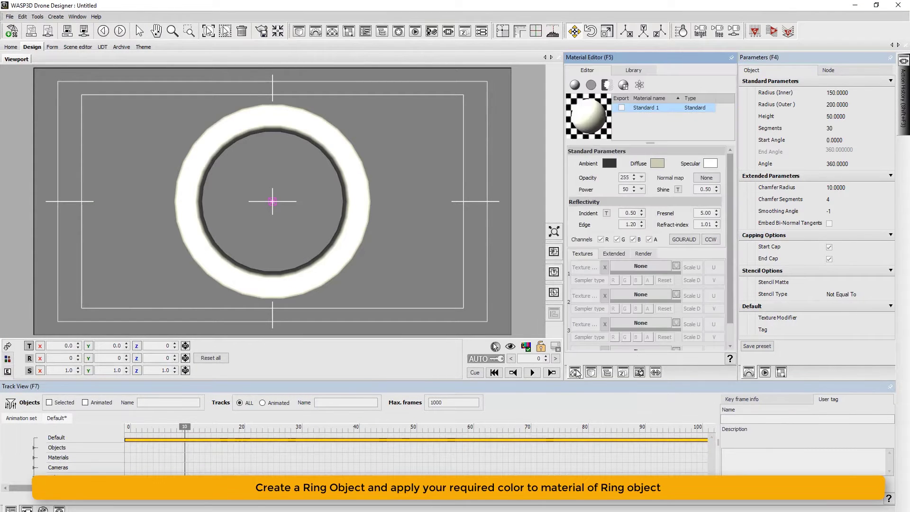
{"action": "left_click", "coordinate": [657, 164]}
{"action": "left_click", "coordinate": [738, 198]}
{"action": "left_click_drag", "start_coordinate": [737, 198], "coordinate": [746, 197]}
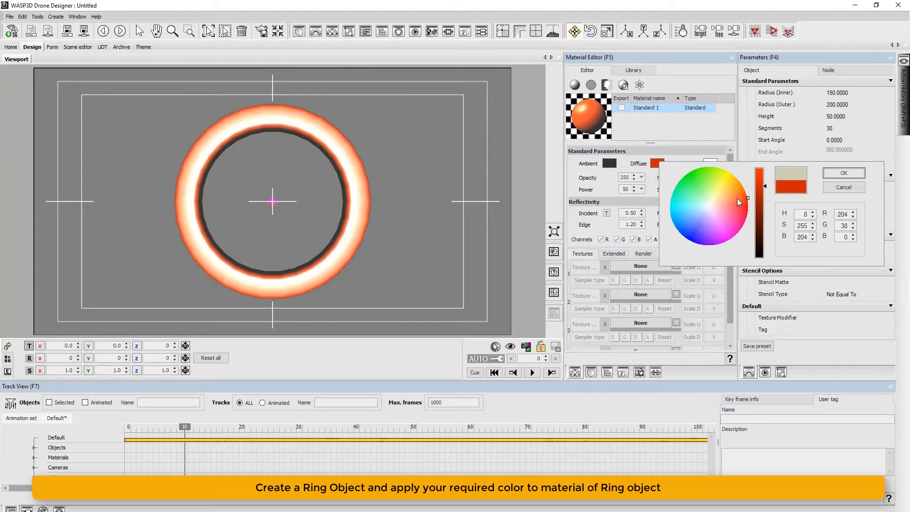
{"action": "left_click", "coordinate": [843, 173]}
- Give the ring orange specular and dark red ambient, then tilt it back on X
{"action": "left_click", "coordinate": [710, 163]}
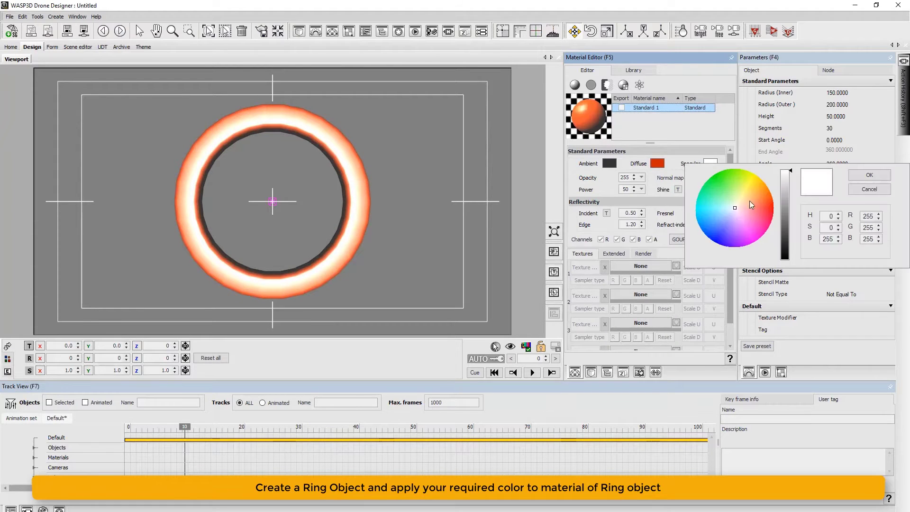
{"action": "mouse_move", "coordinate": [749, 200]}
{"action": "left_mouse_down"}
{"action": "mouse_move", "coordinate": [772, 202]}
{"action": "mouse_move", "coordinate": [763, 195]}
{"action": "left_mouse_up"}
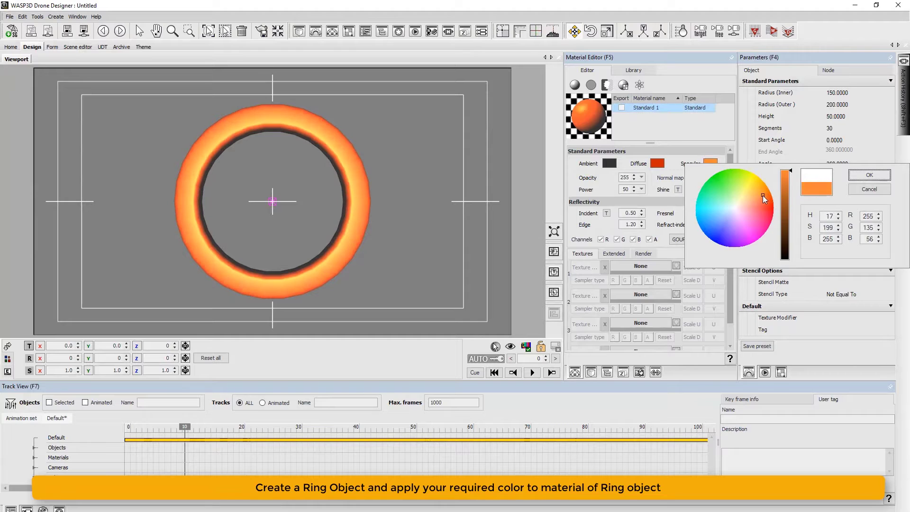
{"action": "left_click", "coordinate": [856, 179]}
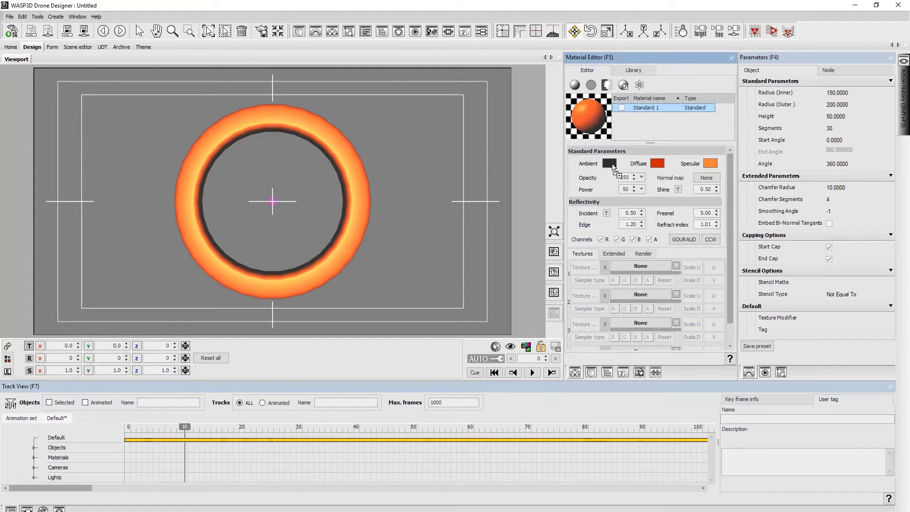
{"action": "left_click", "coordinate": [609, 163]}
{"action": "left_click_drag", "start_coordinate": [715, 216], "coordinate": [715, 220]}
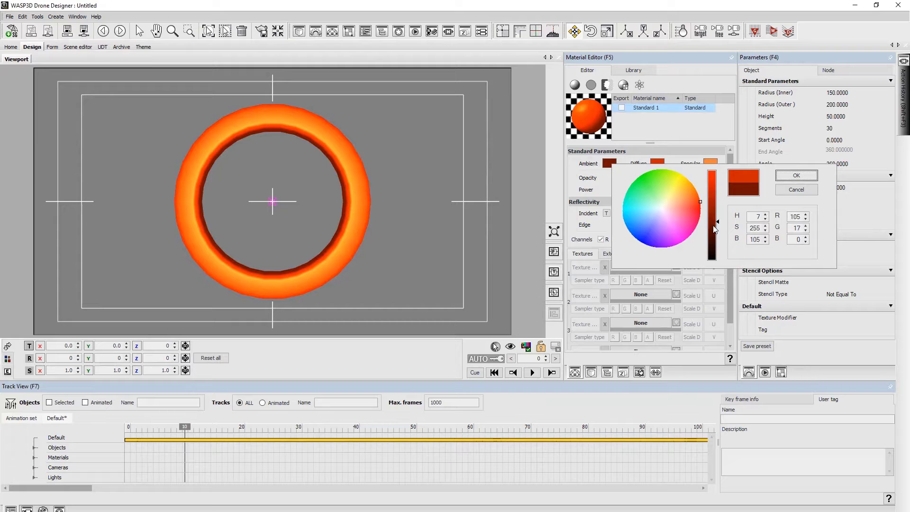
{"action": "left_click", "coordinate": [795, 176]}
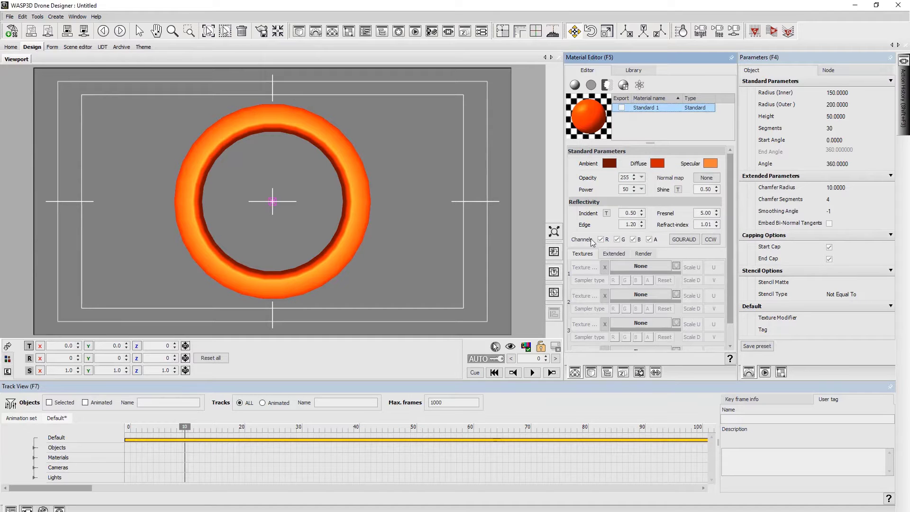
{"action": "left_click", "coordinate": [612, 373]}
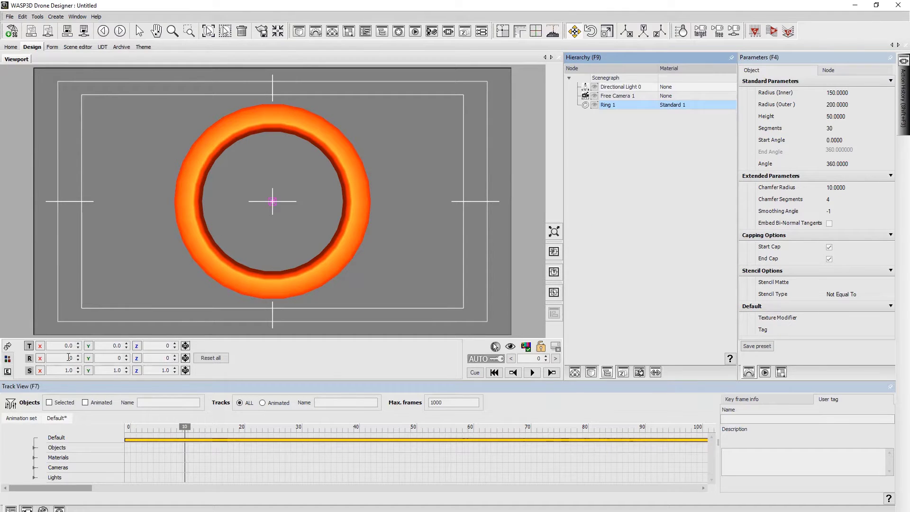
{"action": "left_click_drag", "start_coordinate": [78, 356], "coordinate": [159, 341]}
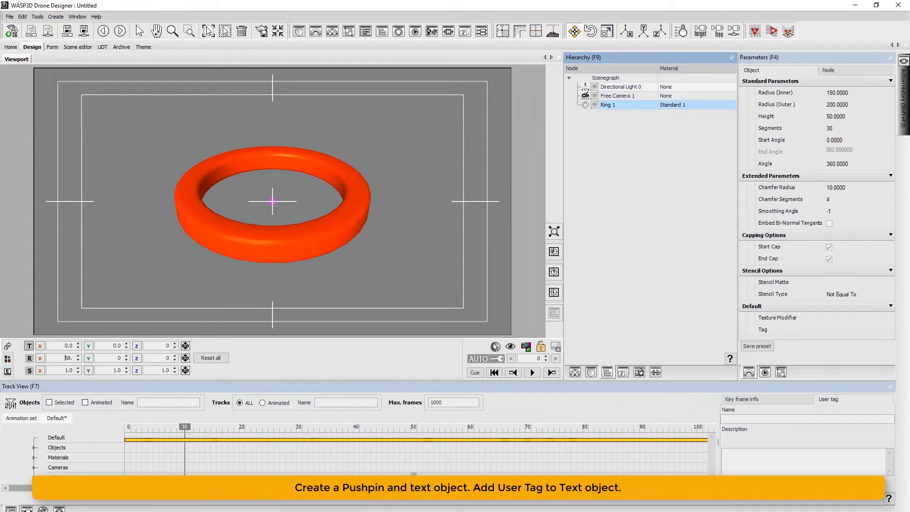
- Add a 3D text and a push pin, and tag the text content 'Pie Text'
{"action": "left_click", "coordinate": [318, 288]}
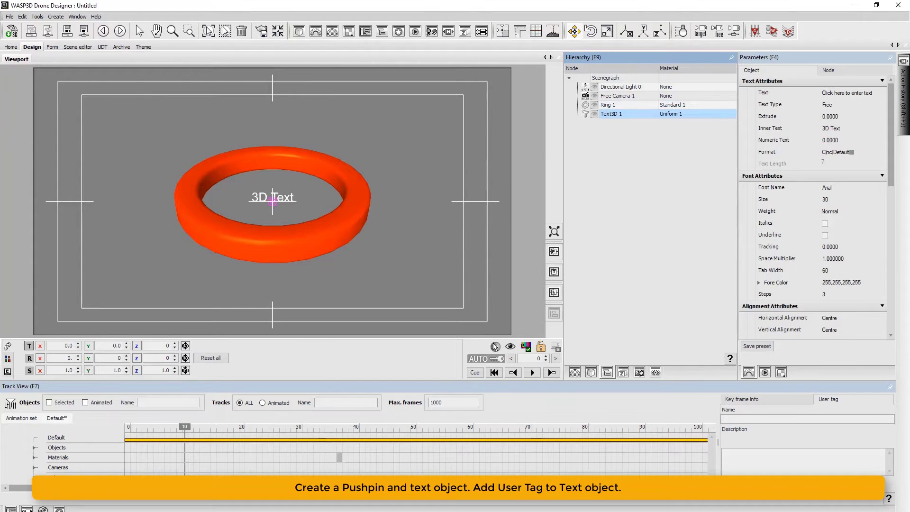
{"action": "left_click", "coordinate": [662, 238]}
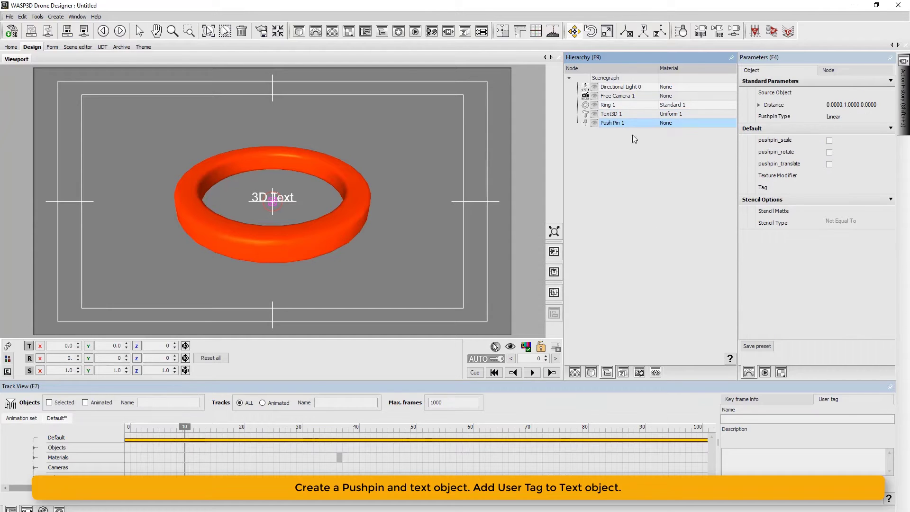
{"action": "left_click", "coordinate": [621, 114]}
{"action": "right_click", "coordinate": [776, 93]}
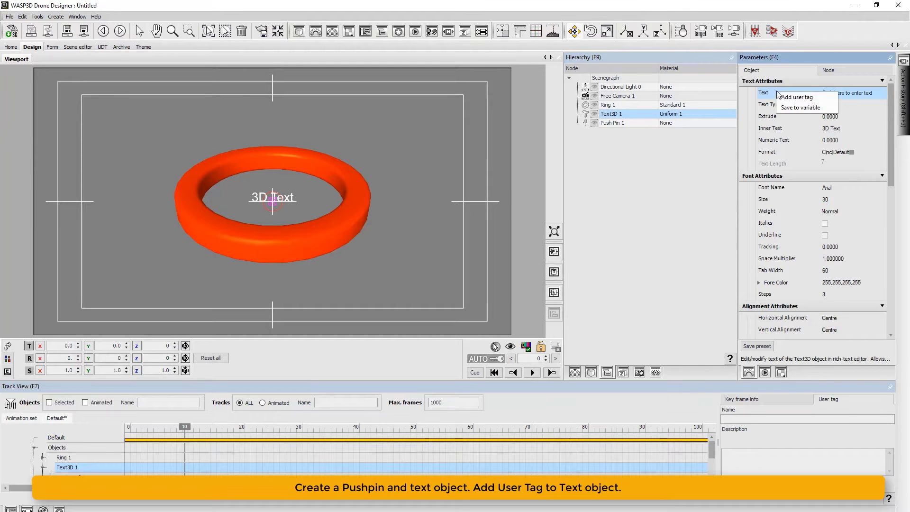
{"action": "left_click", "coordinate": [788, 97]}
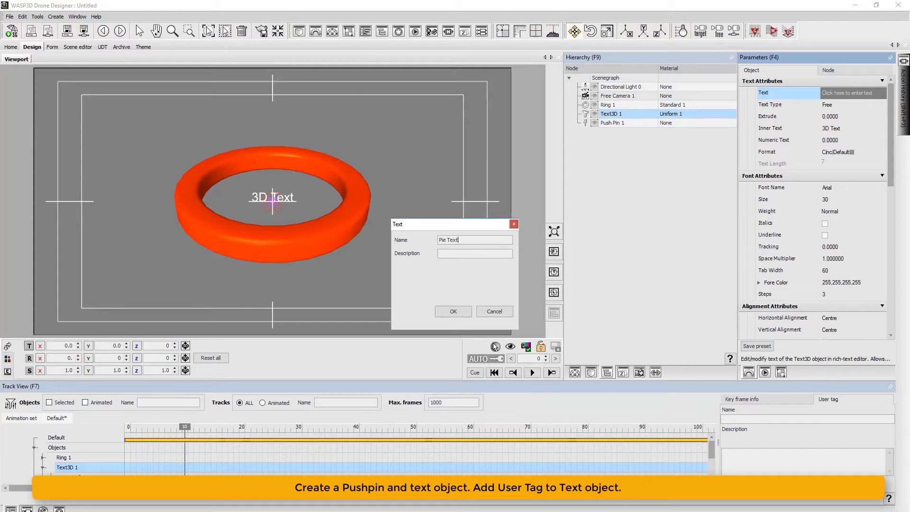
{"action": "key", "text": "Return"}
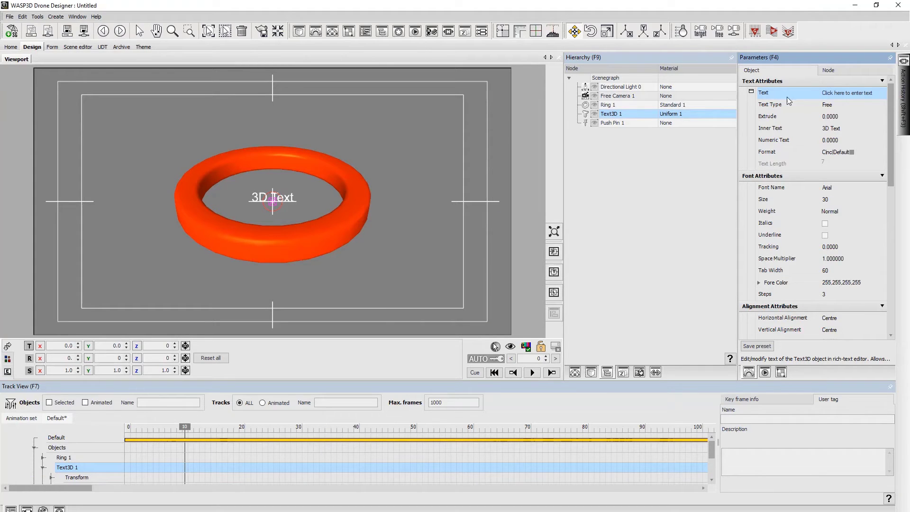
{"action": "left_click", "coordinate": [622, 106]}
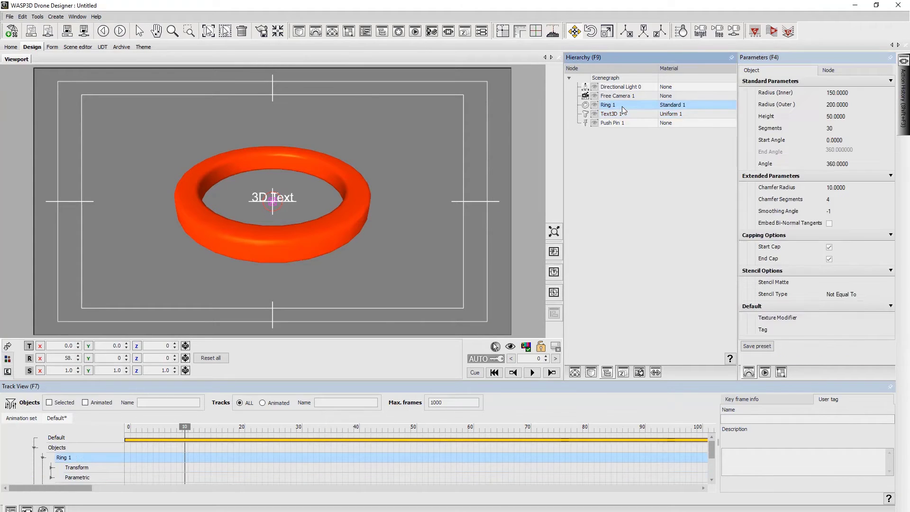
- With auto keying on, key Ring 1's Angle at 0 on frame 0 and 360 on frame 25
{"action": "left_click", "coordinate": [469, 370]}
{"action": "left_click", "coordinate": [473, 360]}
{"action": "left_click", "coordinate": [852, 162]}
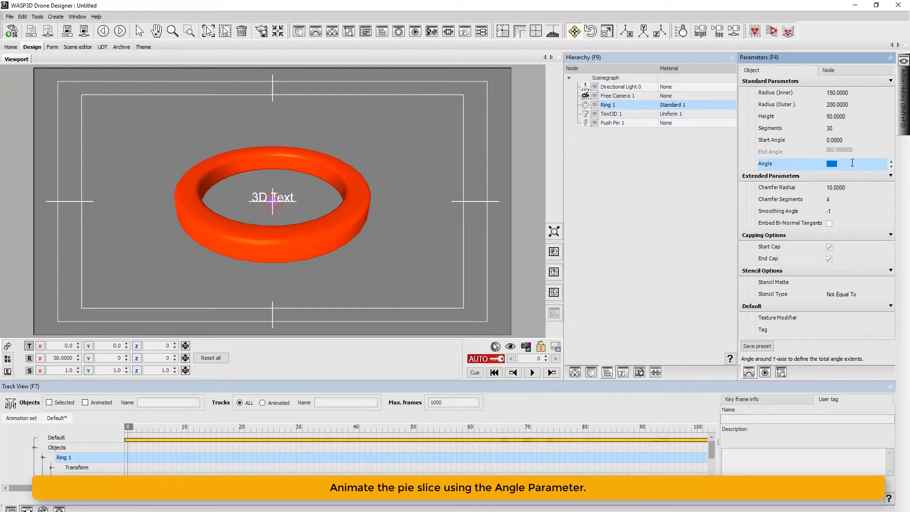
{"action": "type", "text": "0."}
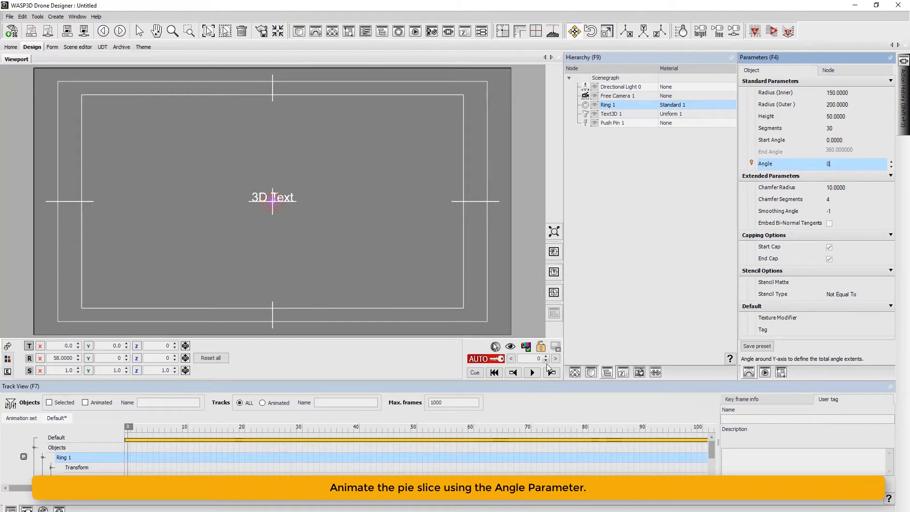
{"action": "left_click", "coordinate": [556, 361]}
{"action": "left_click", "coordinate": [846, 163]}
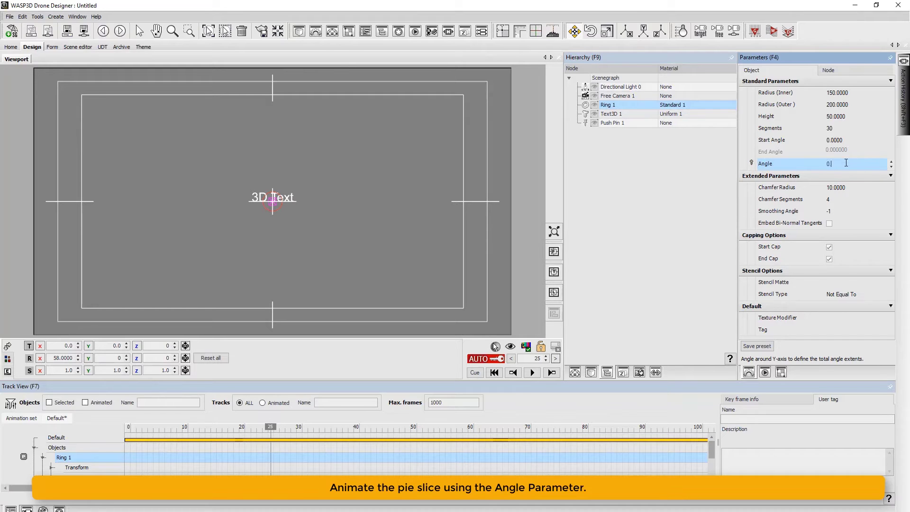
{"action": "type", "text": "360"}
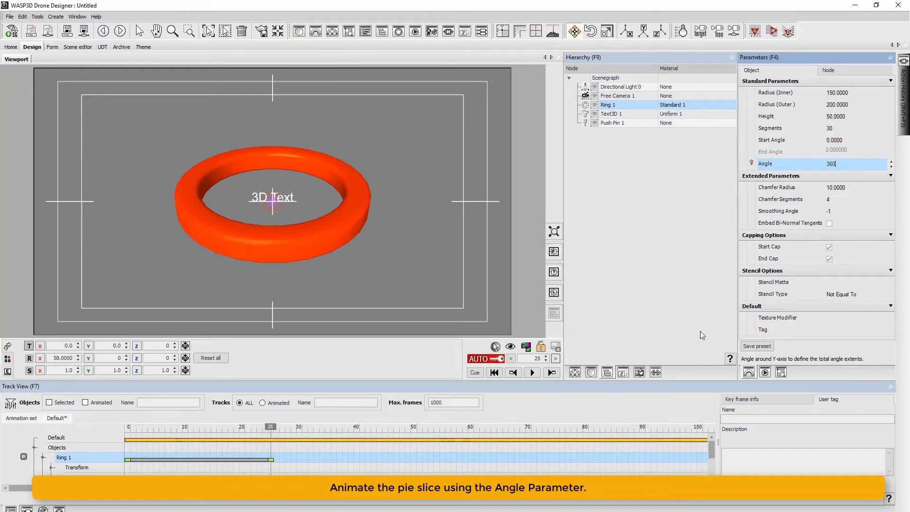
- Preview the animation from frame 12, then tag the frame-25 Angle key 'Pie Angle'
{"action": "double_click", "coordinate": [537, 358]}
{"action": "type", "text": "12"}
{"action": "key", "text": "Return"}
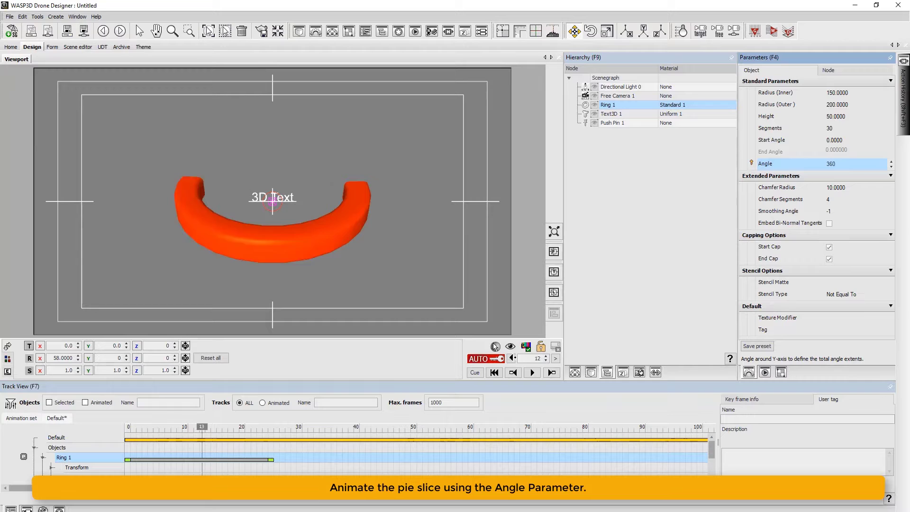
{"action": "left_click", "coordinate": [494, 346]}
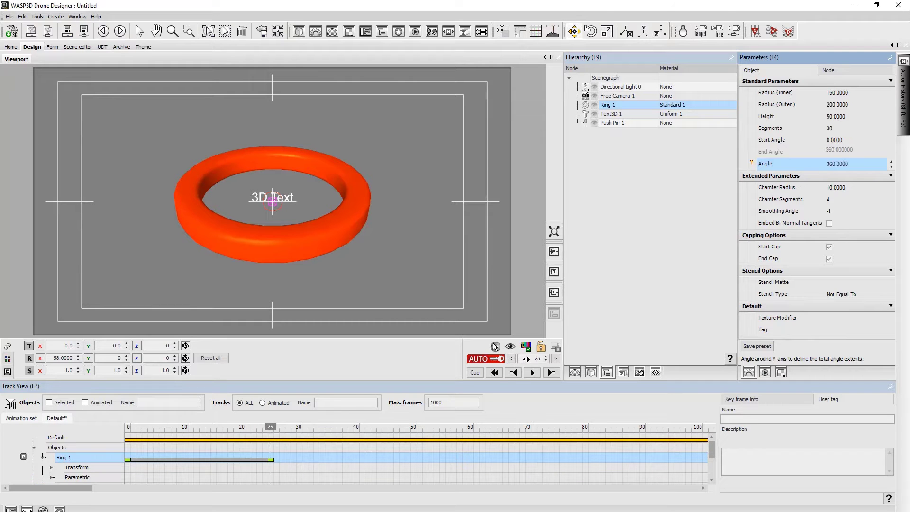
{"action": "left_click", "coordinate": [538, 358]}
{"action": "left_click", "coordinate": [750, 163]}
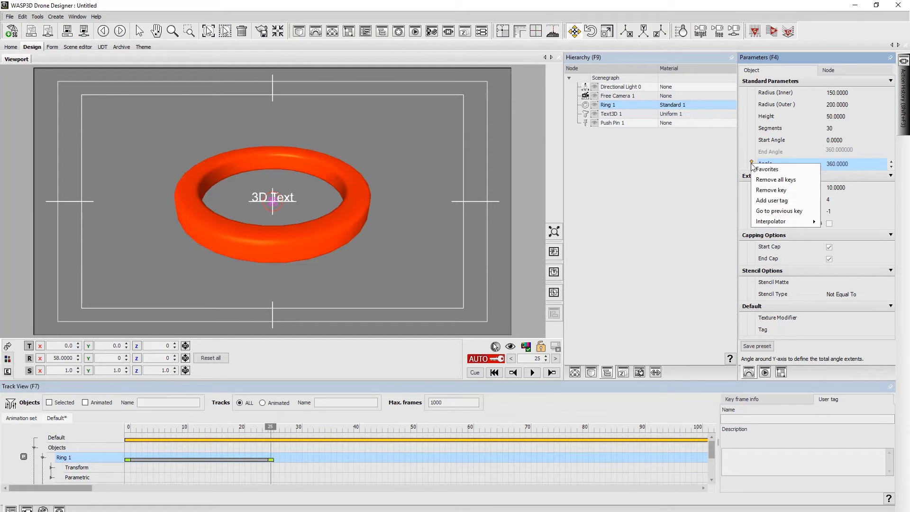
{"action": "left_click", "coordinate": [768, 201]}
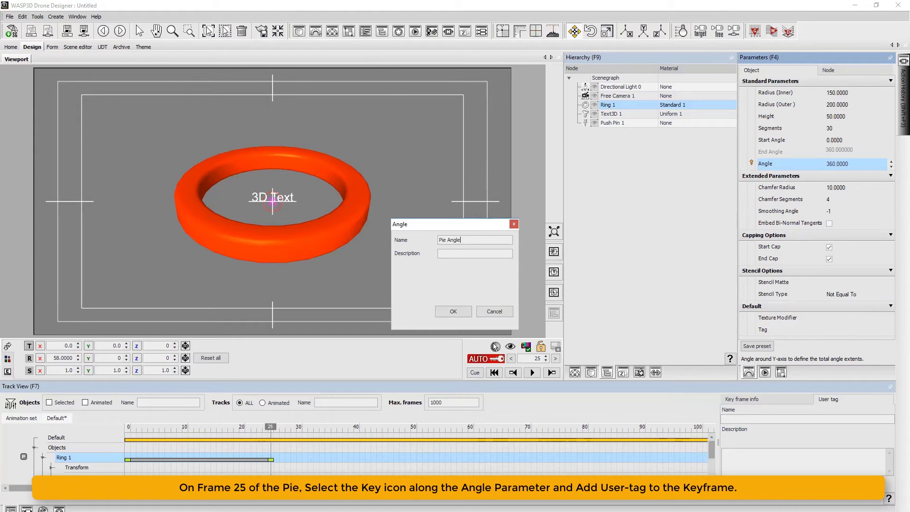
{"action": "key", "text": "Return"}
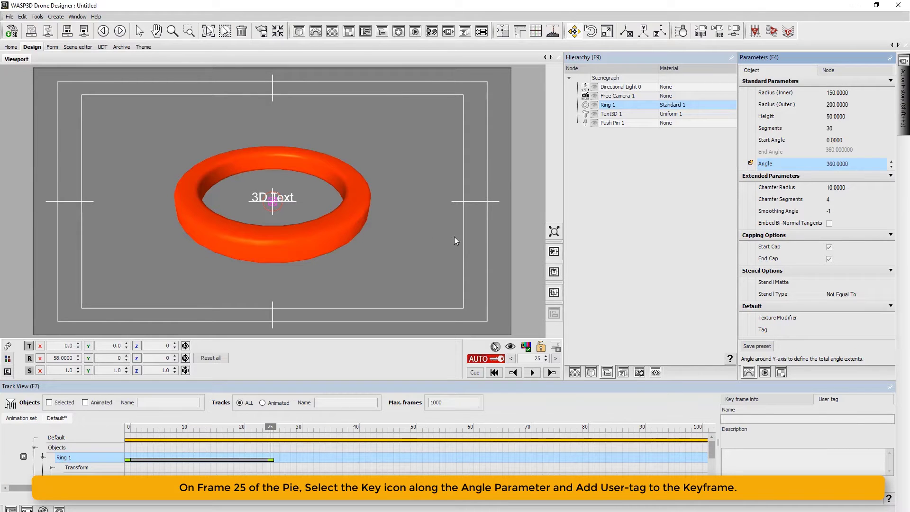
{"action": "scroll", "coordinate": [209, 455], "scroll_direction": "down", "scroll_amount": 5}
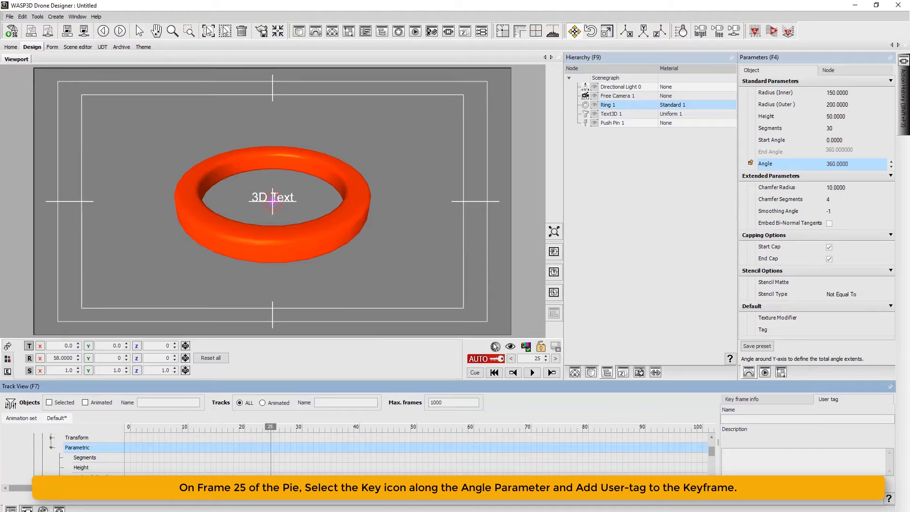
{"action": "left_click", "coordinate": [270, 469]}
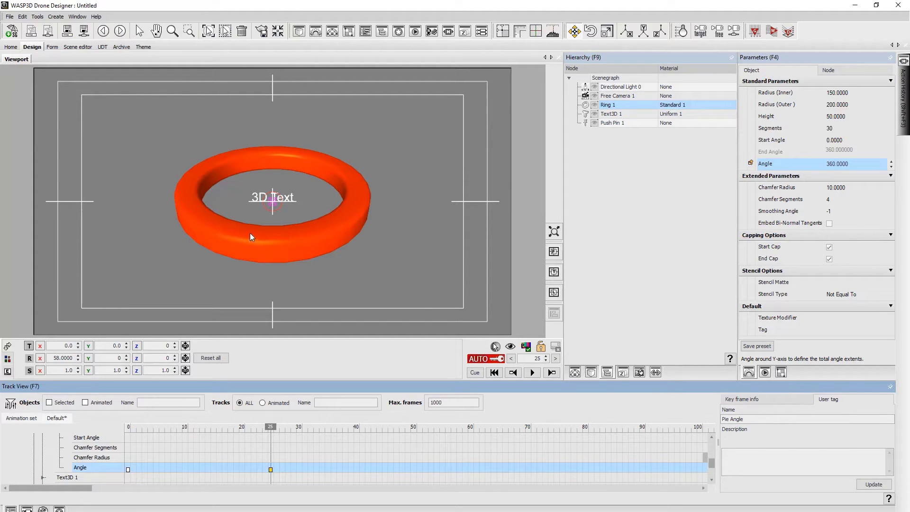
- Parent Text3D 1 under Push Pin 1
{"action": "left_click", "coordinate": [614, 123]}
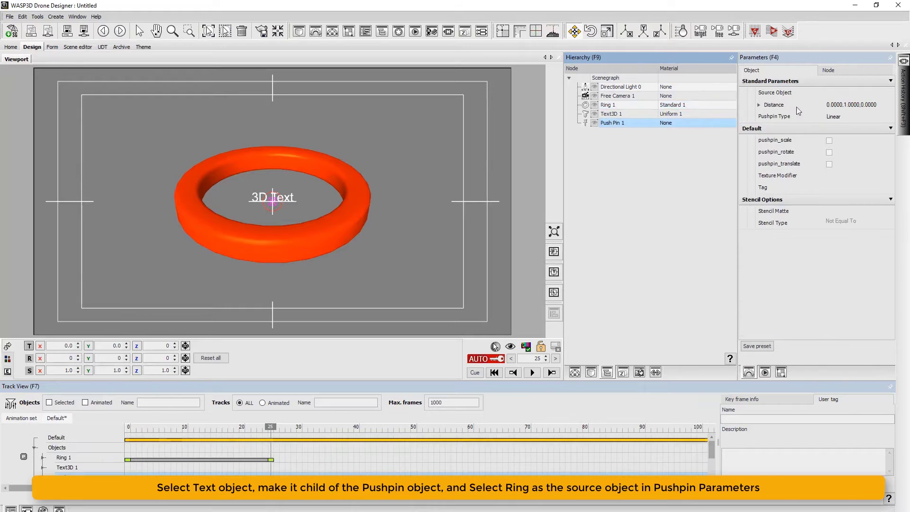
{"action": "left_click", "coordinate": [628, 115]}
{"action": "left_click_drag", "start_coordinate": [628, 115], "coordinate": [628, 123]}
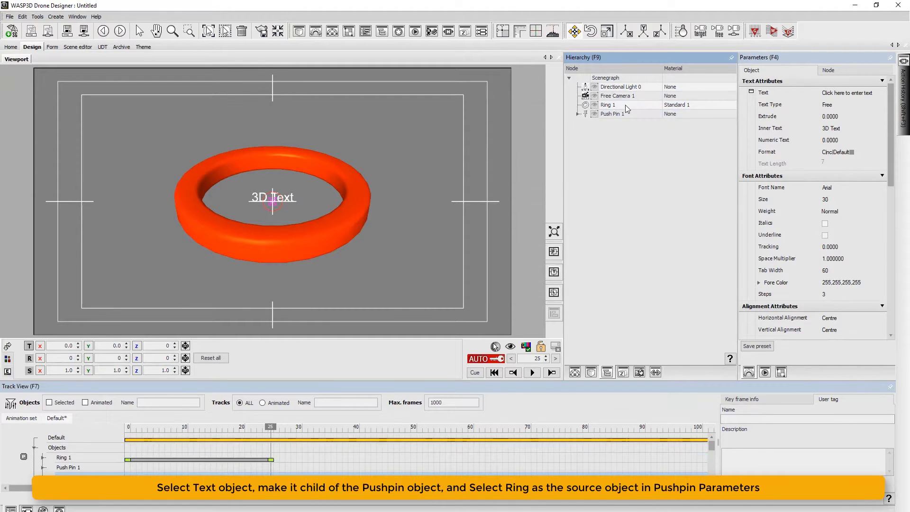
- Set Push Pin 1's source object to Ring 1
{"action": "left_click", "coordinate": [625, 104]}
{"action": "left_click", "coordinate": [624, 114]}
{"action": "left_click", "coordinate": [850, 93]}
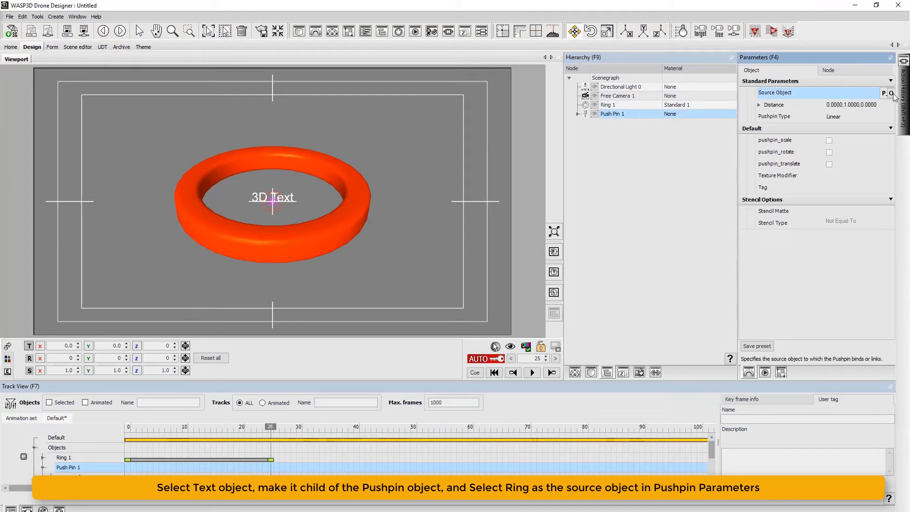
{"action": "left_click", "coordinate": [893, 93]}
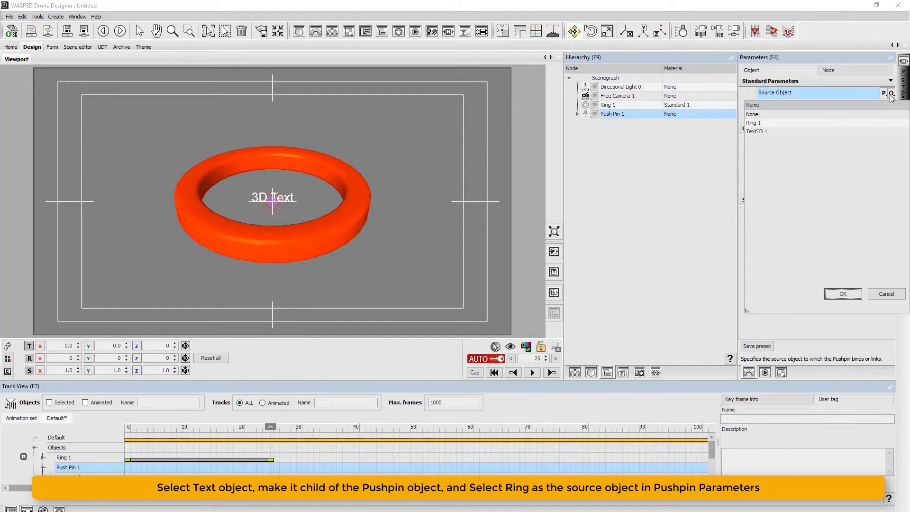
{"action": "left_click", "coordinate": [756, 124]}
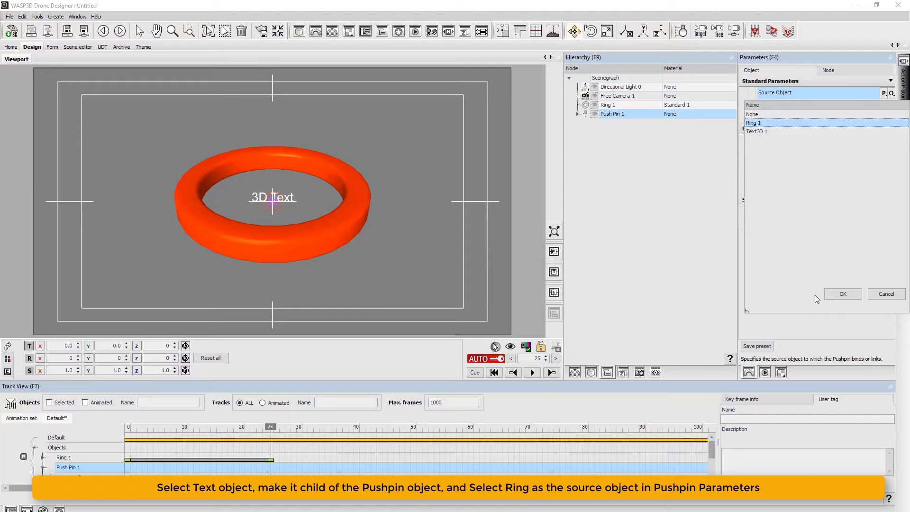
{"action": "left_click", "coordinate": [837, 298]}
{"action": "left_click", "coordinate": [834, 119]}
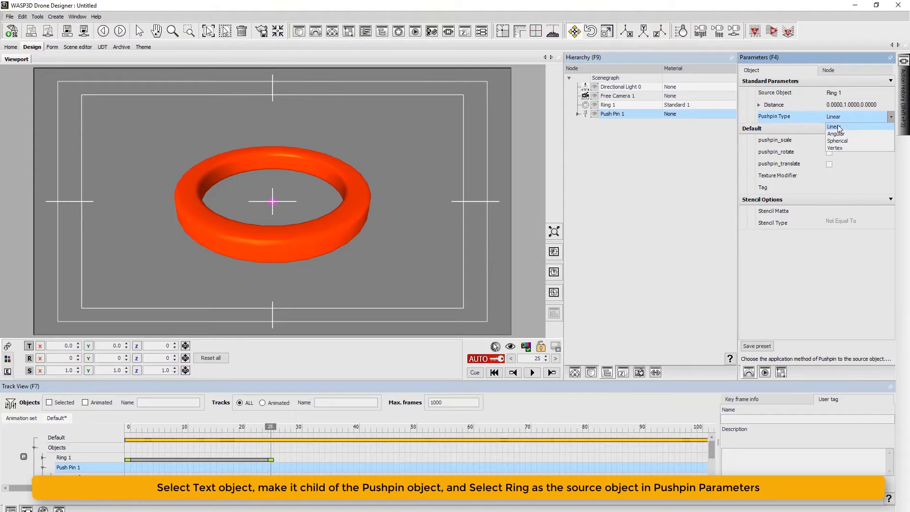
- Make the push pin Angular, show its Distance values, and turn off auto keyframing
{"action": "left_click", "coordinate": [840, 139]}
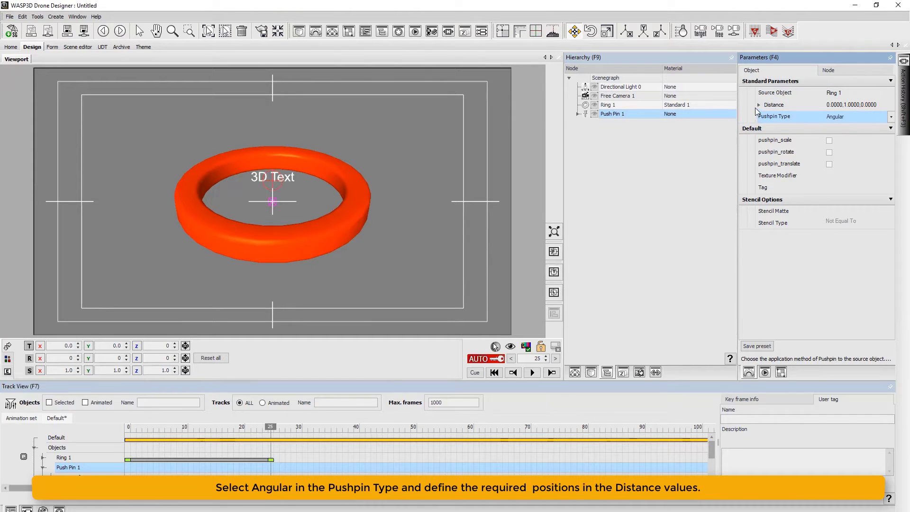
{"action": "left_click", "coordinate": [759, 106]}
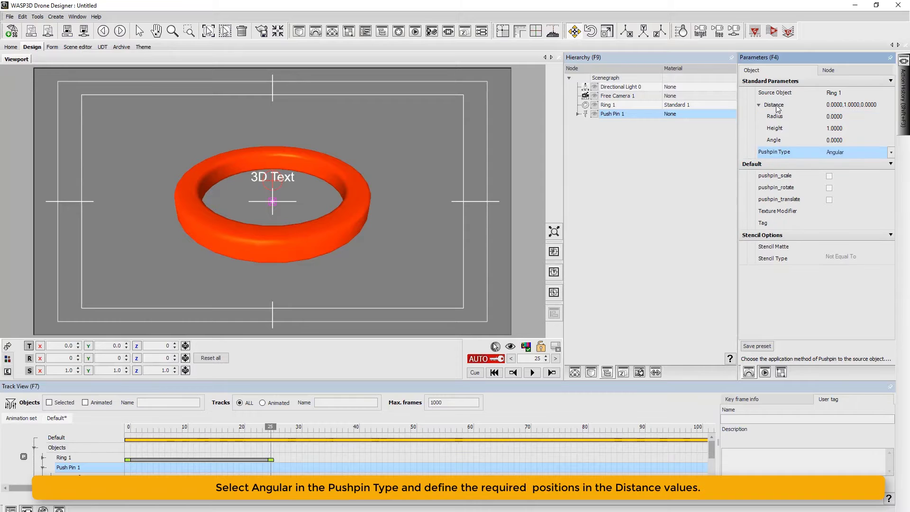
{"action": "left_click", "coordinate": [500, 360]}
{"action": "left_click", "coordinate": [512, 359]}
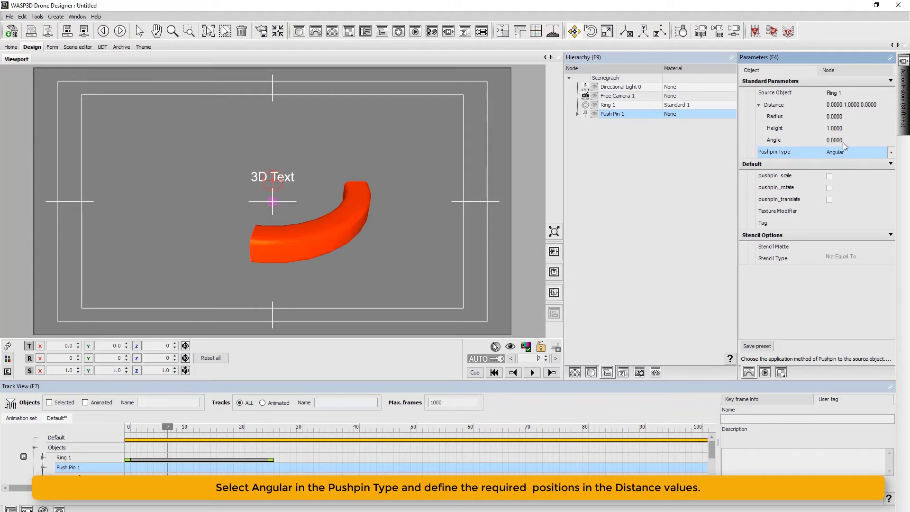
- Enter push pin Distance values Radius 1.0, Height 1.1 and Angle 0.5
{"action": "left_click", "coordinate": [836, 116]}
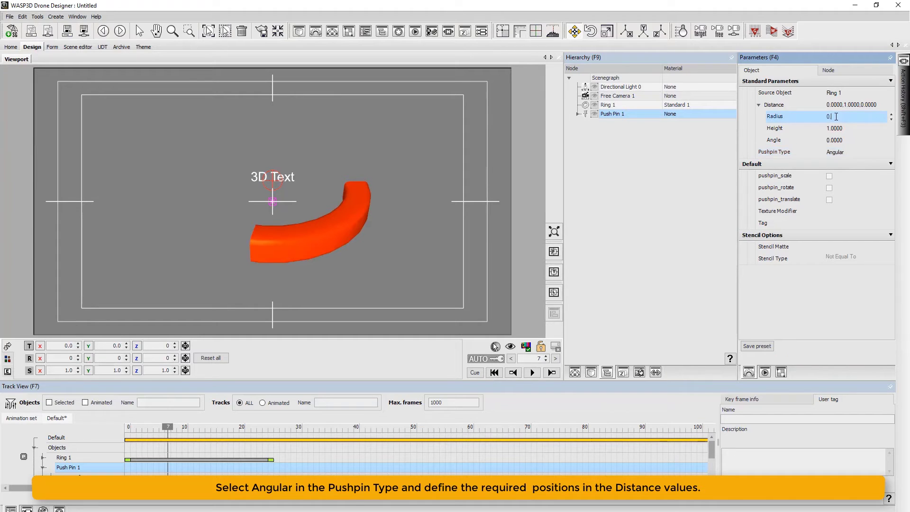
{"action": "type", "text": "1"}
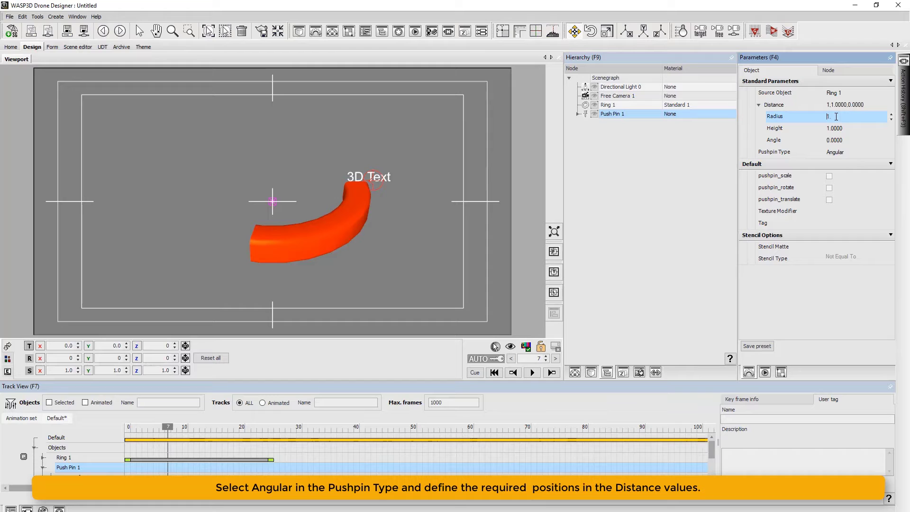
{"action": "key", "text": "BackSpace"}
{"action": "type", "text": "0.9"}
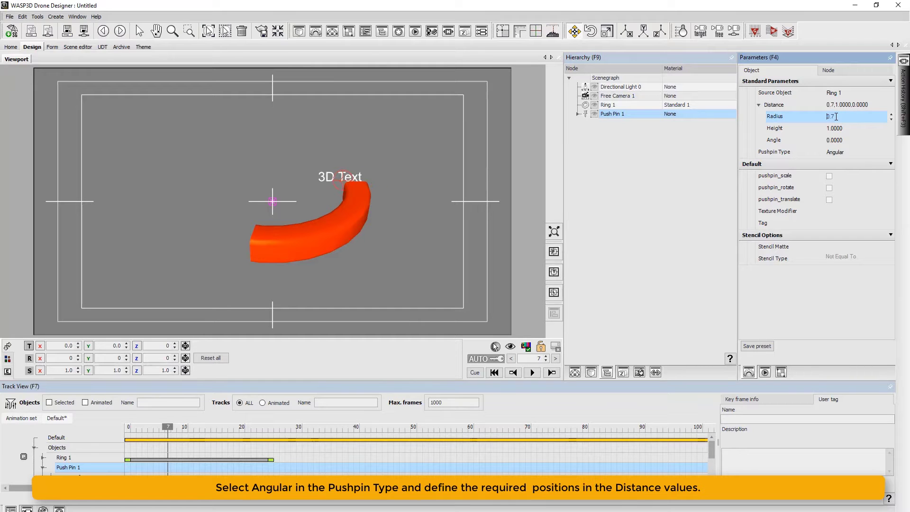
{"action": "scroll", "coordinate": [835, 116], "scroll_direction": "up", "scroll_amount": 1}
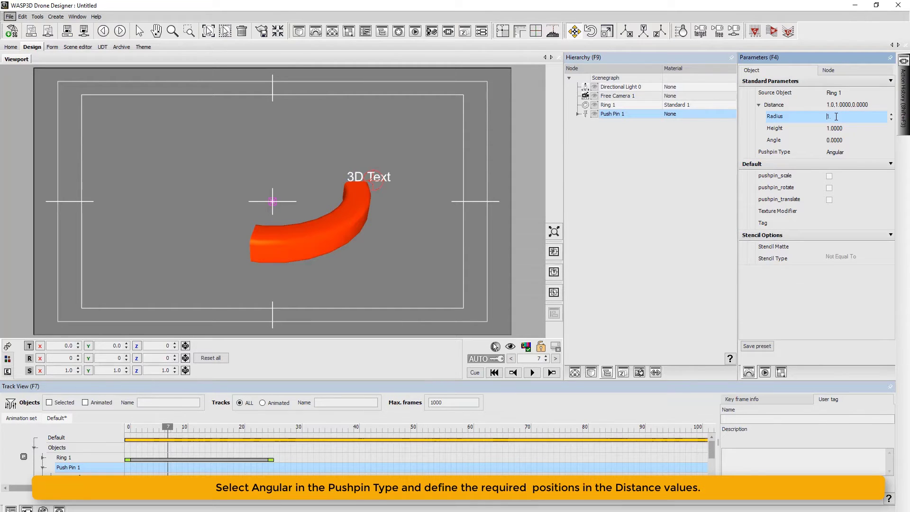
{"action": "left_click", "coordinate": [843, 129]}
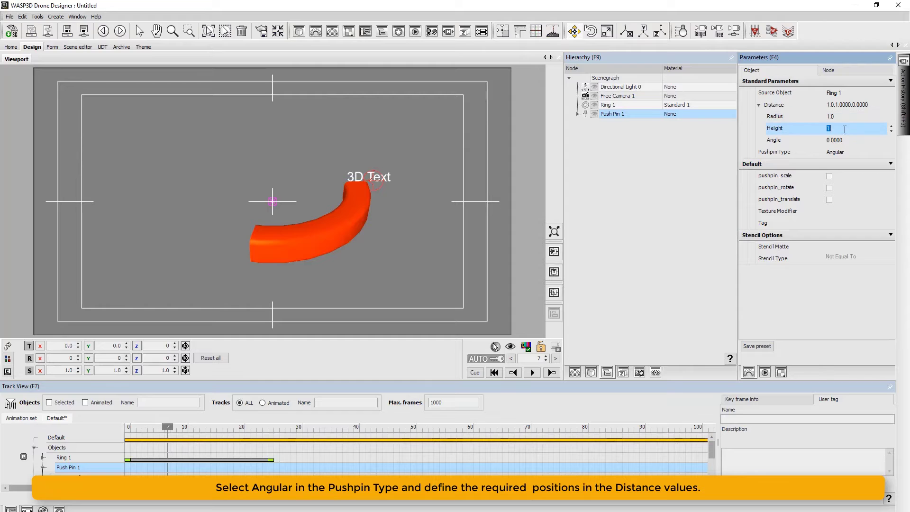
{"action": "scroll", "coordinate": [843, 129], "scroll_direction": "down", "scroll_amount": 1}
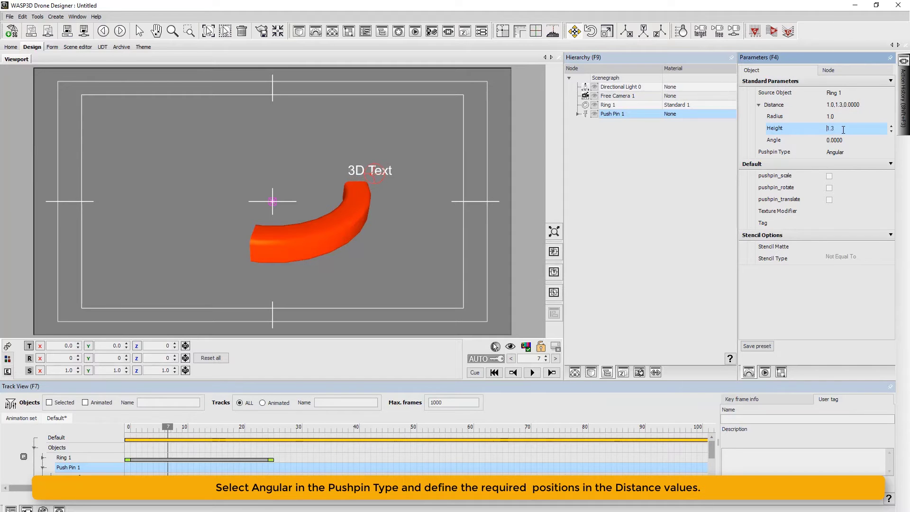
{"action": "scroll", "coordinate": [843, 129], "scroll_direction": "up", "scroll_amount": 2}
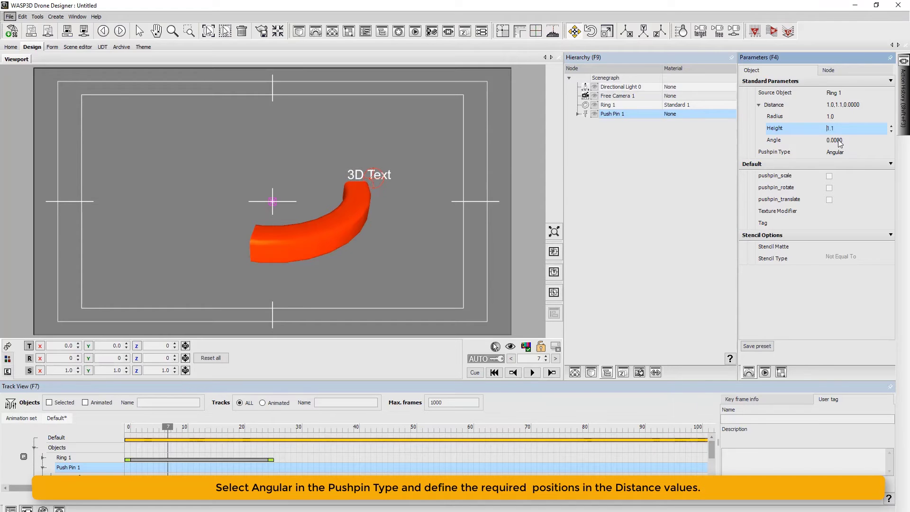
{"action": "left_click", "coordinate": [838, 140]}
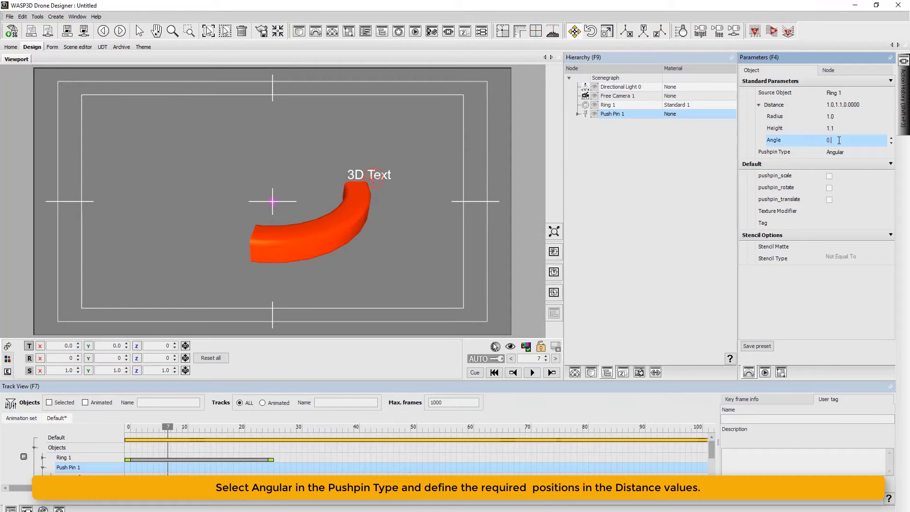
{"action": "type", "text": "."}
{"action": "key", "text": "alt"}
{"action": "type", "text": "5"}
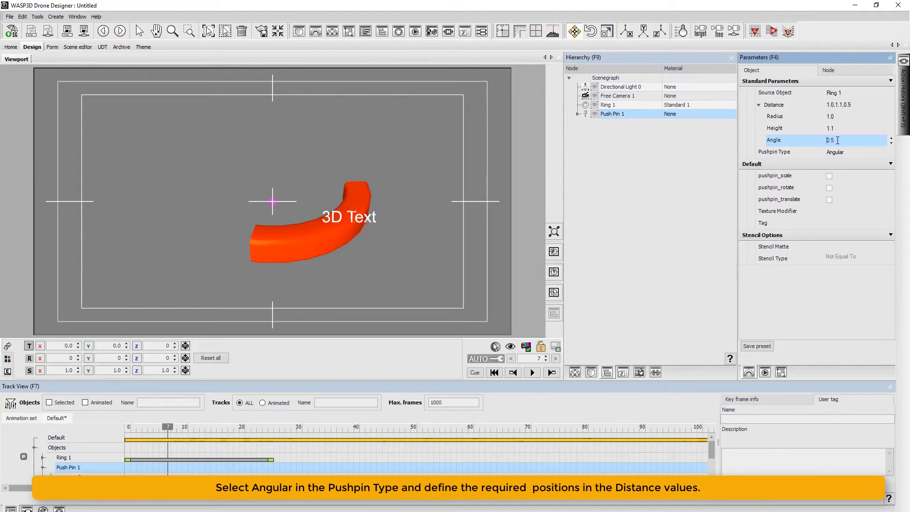
{"action": "key", "text": "alt"}
- Step through the animation to check the growing pie slice
{"action": "left_click", "coordinate": [555, 359]}
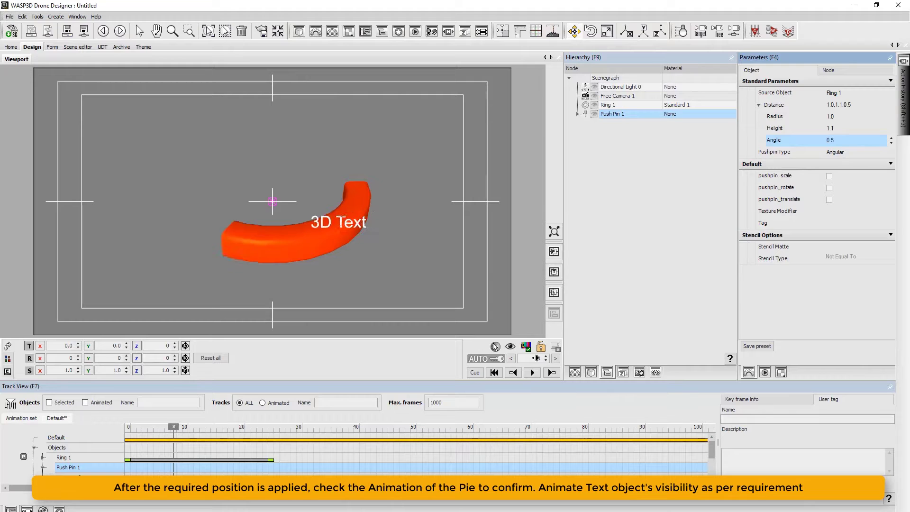
{"action": "scroll", "coordinate": [544, 359], "scroll_direction": "up", "scroll_amount": 7}
{"action": "scroll", "coordinate": [543, 358], "scroll_direction": "up", "scroll_amount": 10}
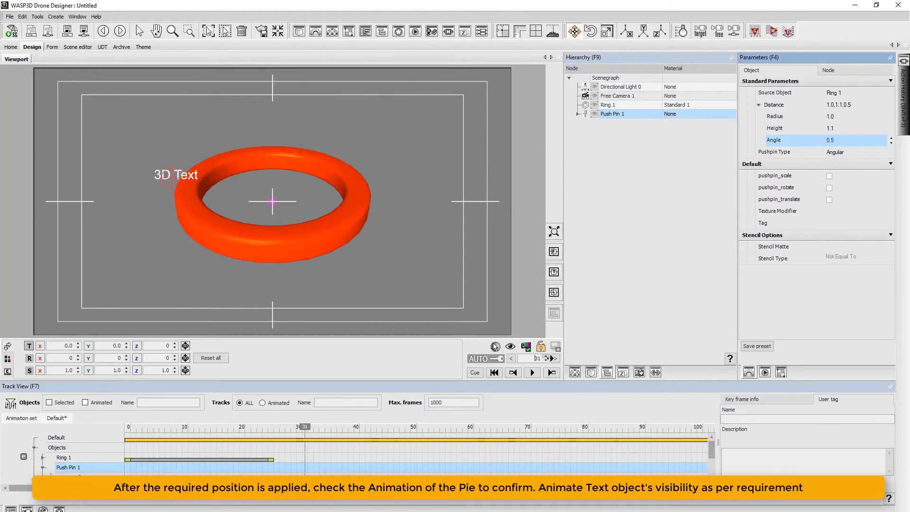
{"action": "scroll", "coordinate": [535, 359], "scroll_direction": "down", "scroll_amount": 20}
{"action": "scroll", "coordinate": [536, 358], "scroll_direction": "up", "scroll_amount": 20}
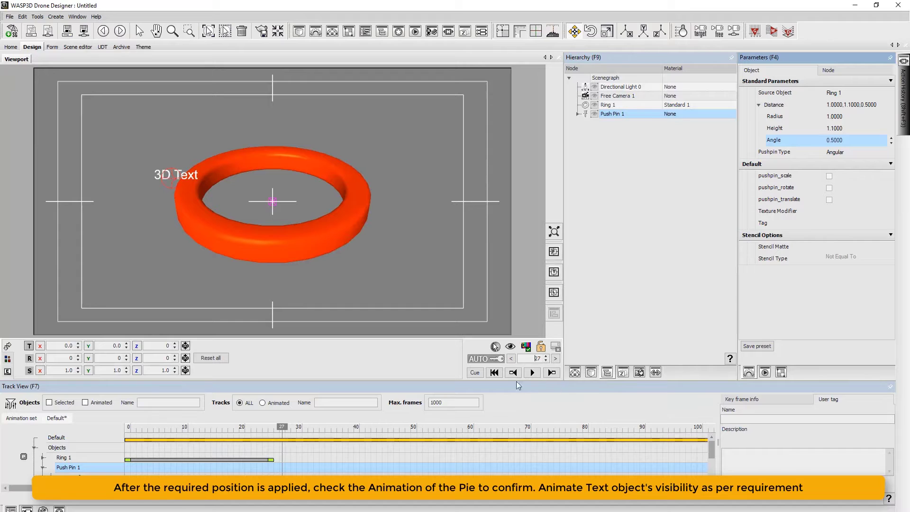
- Key Text3D 1 hidden at frame 0 and visible at frame 3 with auto keying
{"action": "left_click", "coordinate": [474, 372]}
{"action": "left_click", "coordinate": [478, 359]}
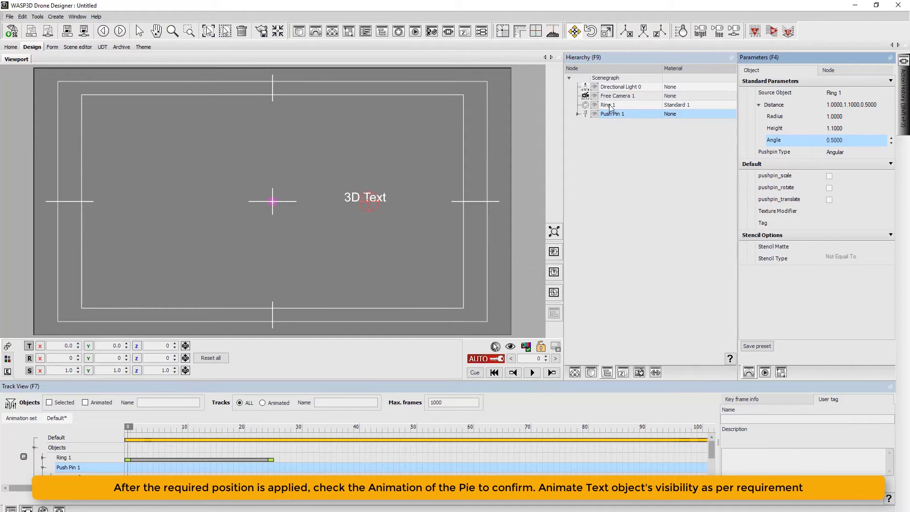
{"action": "left_click", "coordinate": [578, 113]}
{"action": "left_click", "coordinate": [624, 123]}
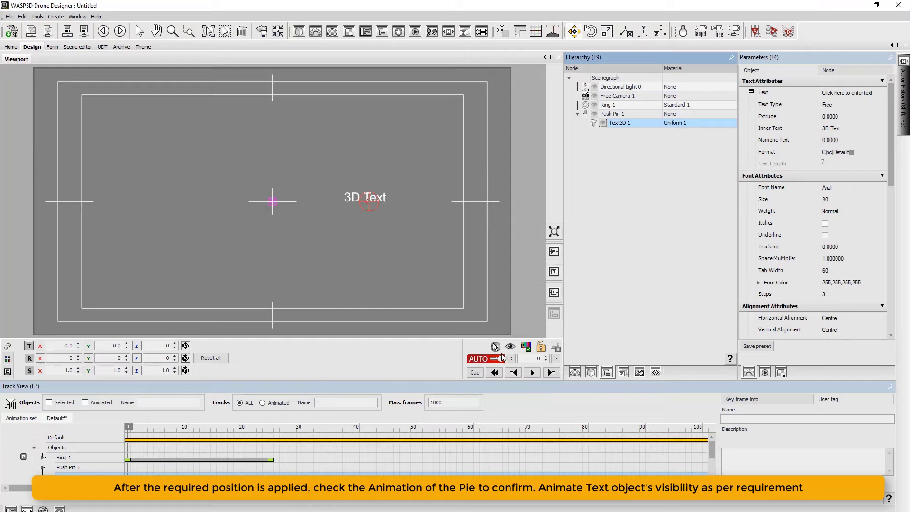
{"action": "left_click", "coordinate": [512, 348]}
{"action": "scroll", "coordinate": [533, 358], "scroll_direction": "up", "scroll_amount": 3}
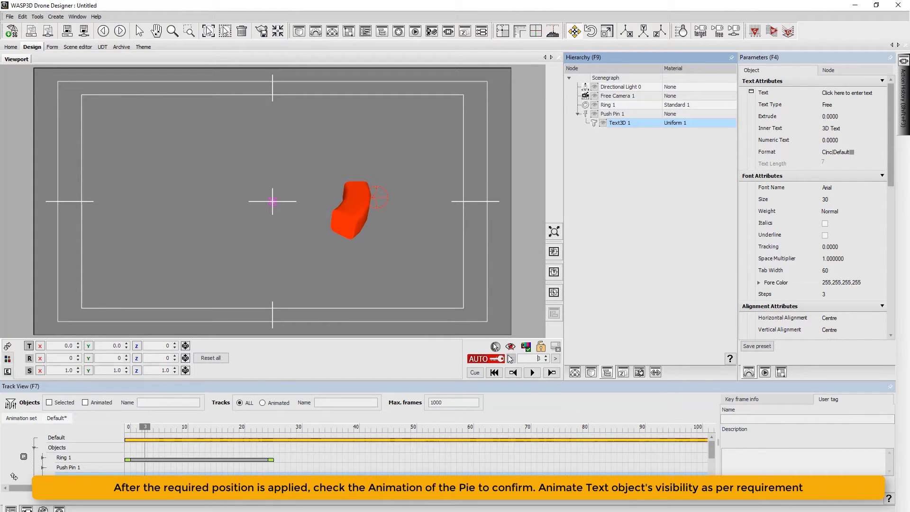
{"action": "left_click", "coordinate": [511, 348]}
{"action": "scroll", "coordinate": [538, 358], "scroll_direction": "up", "scroll_amount": 20}
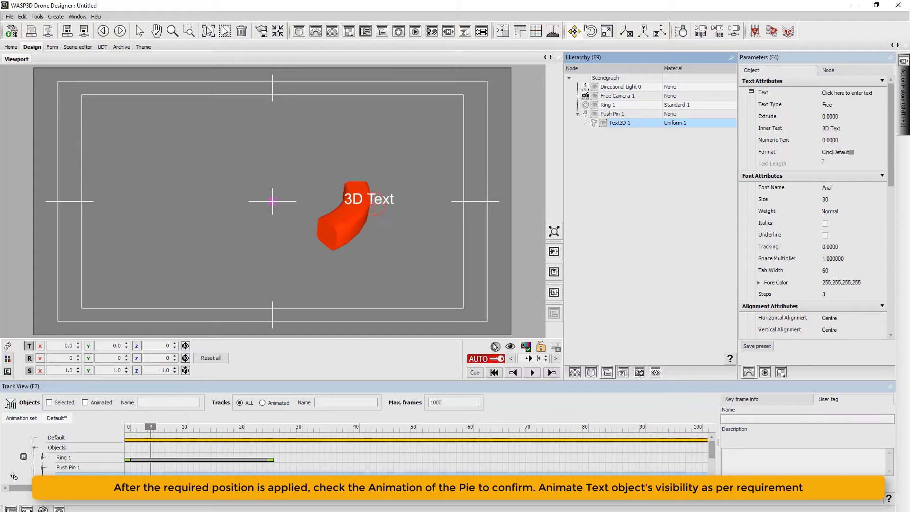
{"action": "left_click", "coordinate": [488, 358]}
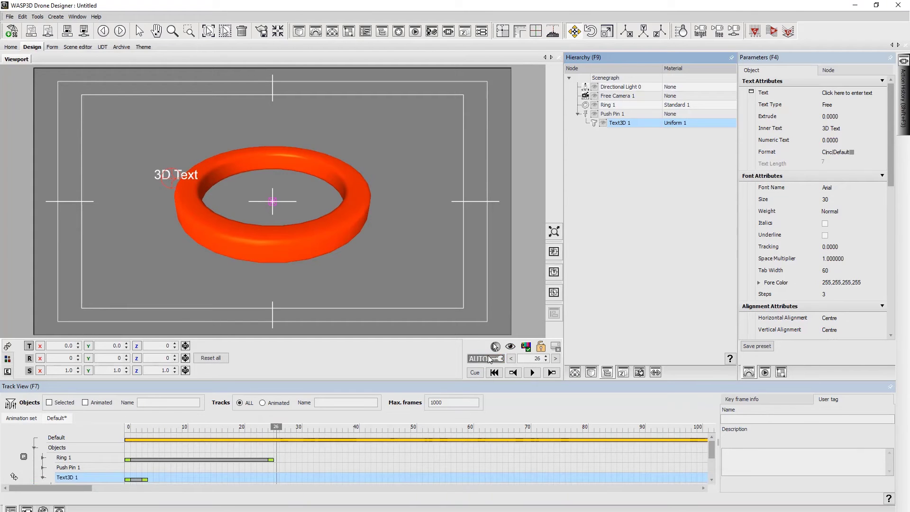
- Group Ring 1 and Push Pin 1 with Ctrl+G
{"action": "left_click", "coordinate": [613, 105]}
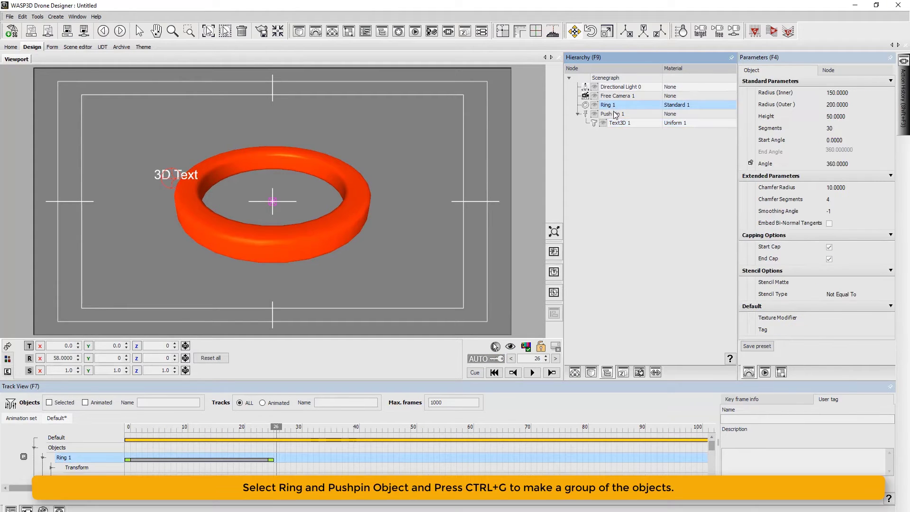
{"action": "left_click", "coordinate": [611, 115], "text": "ctrl"}
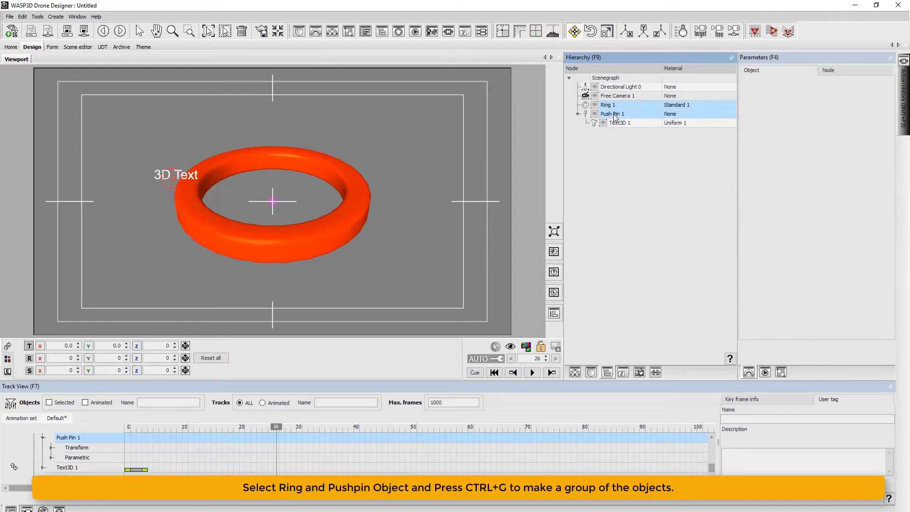
{"action": "key", "text": "ctrl+g"}
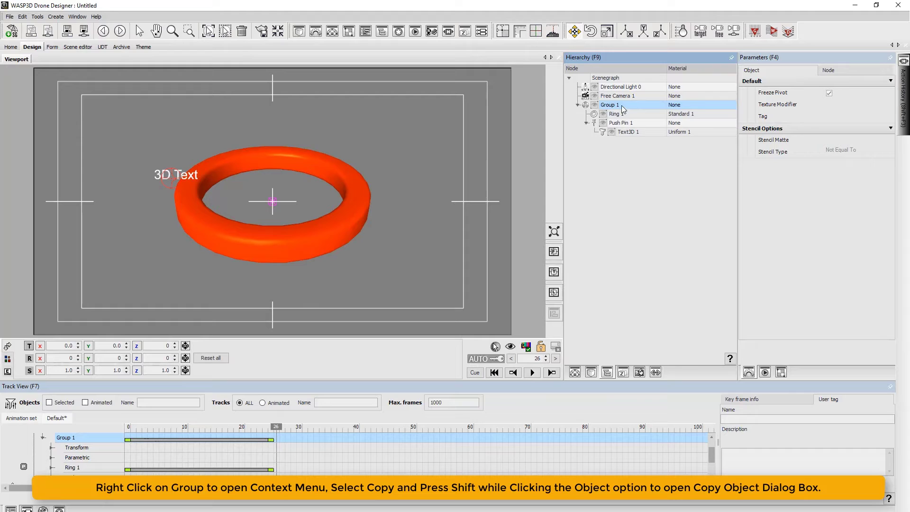
- Copy Group 1 four times with a 25-frame offset and copied materials
{"action": "right_click", "coordinate": [623, 108]}
{"action": "mouse_move", "coordinate": [630, 110]}
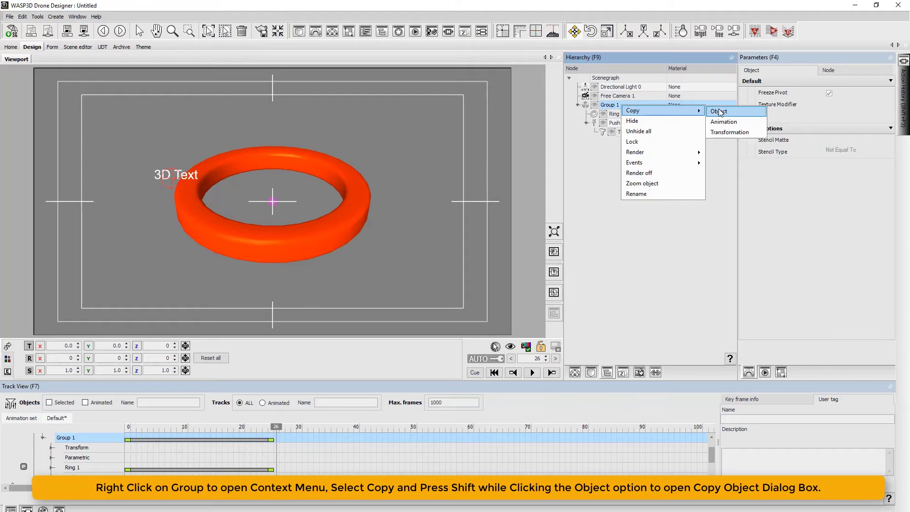
{"action": "left_click", "coordinate": [748, 115], "text": "shift"}
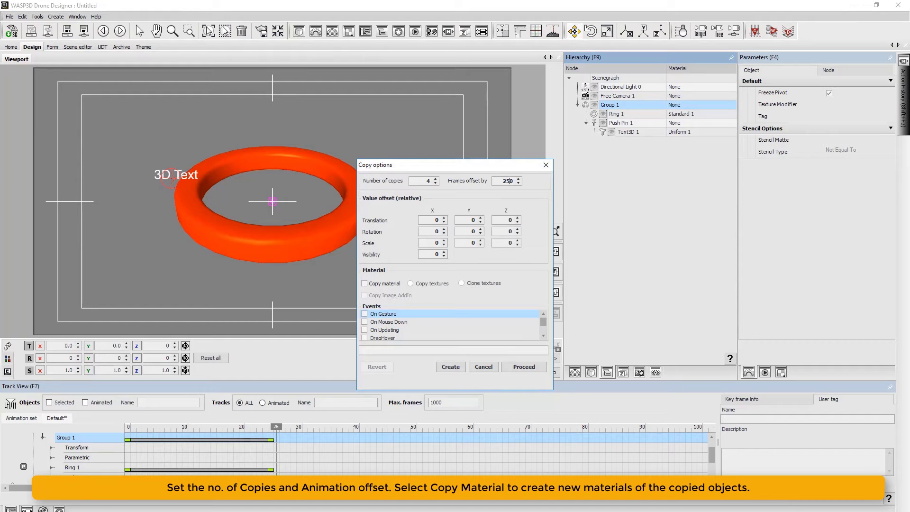
{"action": "left_click", "coordinate": [385, 283]}
{"action": "left_click", "coordinate": [518, 365]}
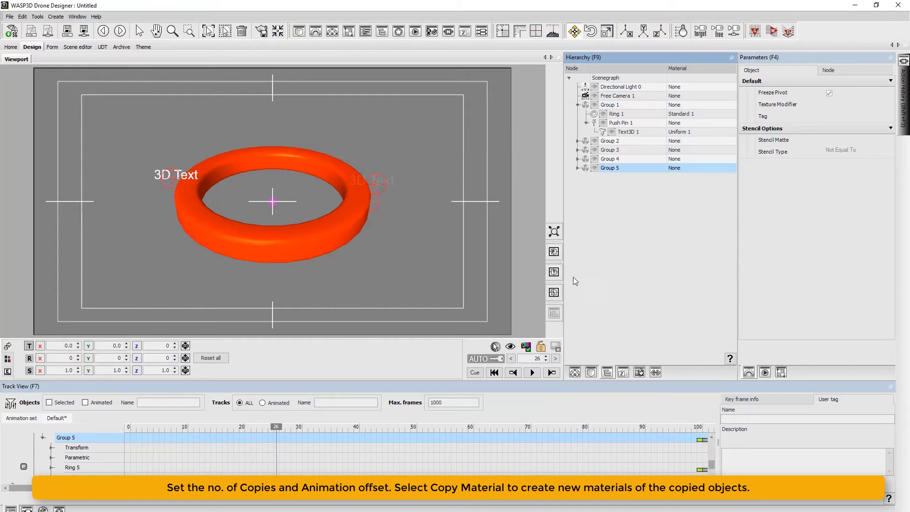
- Expand the whole scene tree and select Text3D 5 and Text3D 4
{"action": "left_click", "coordinate": [568, 79]}
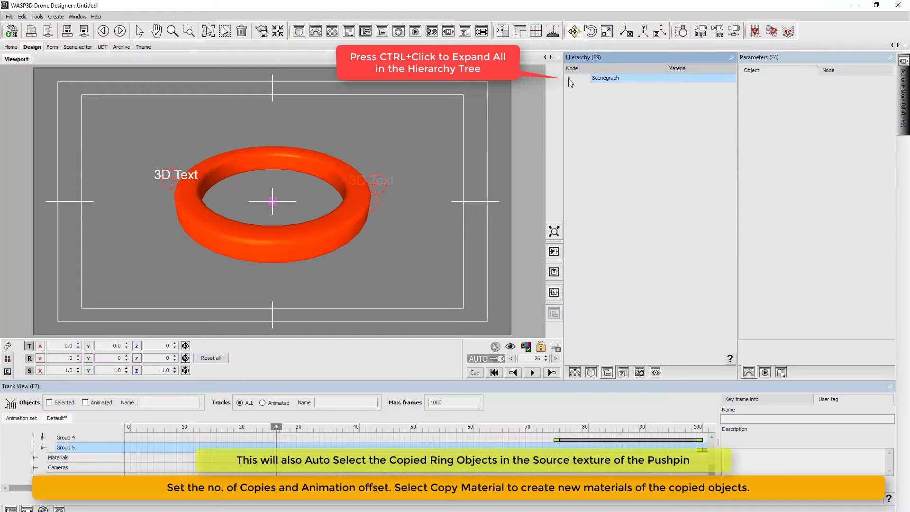
{"action": "left_click", "coordinate": [568, 79], "text": "ctrl"}
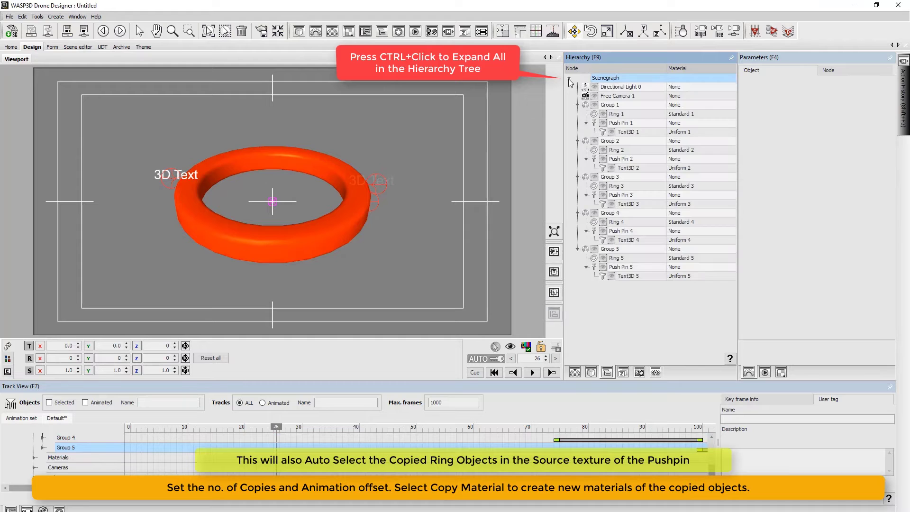
{"action": "left_click", "coordinate": [637, 280]}
{"action": "left_click", "coordinate": [637, 240], "text": "ctrl"}
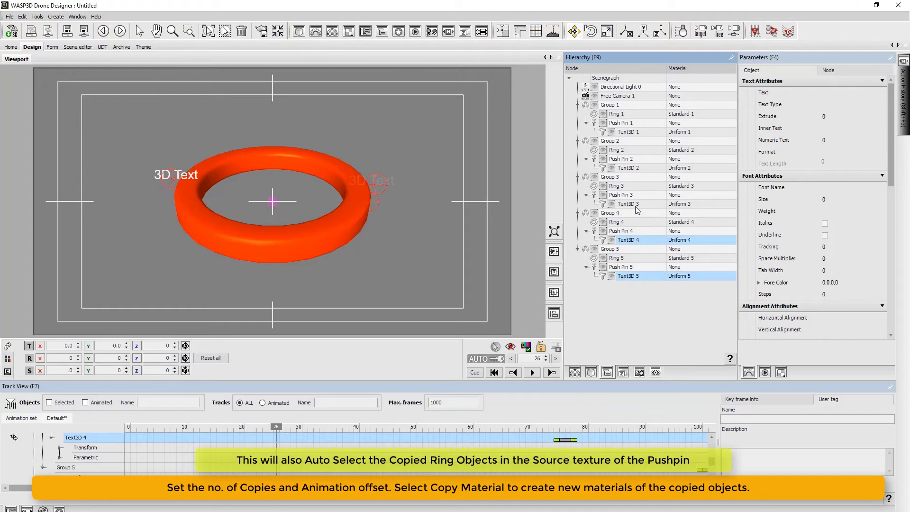
- Select Text3D 1–5 together and assign them the Uniform 1 material
{"action": "left_click", "coordinate": [637, 204], "text": "ctrl"}
{"action": "left_click", "coordinate": [637, 168], "text": "ctrl"}
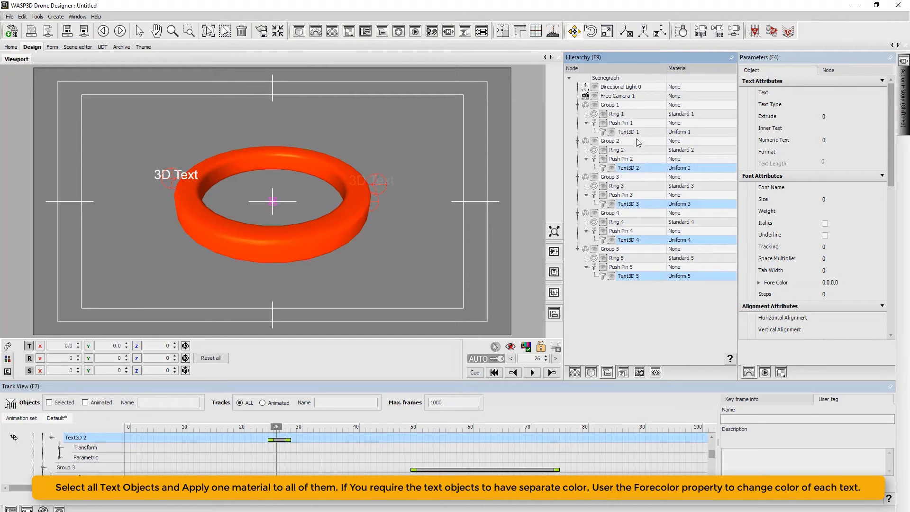
{"action": "left_click", "coordinate": [636, 133], "text": "ctrl"}
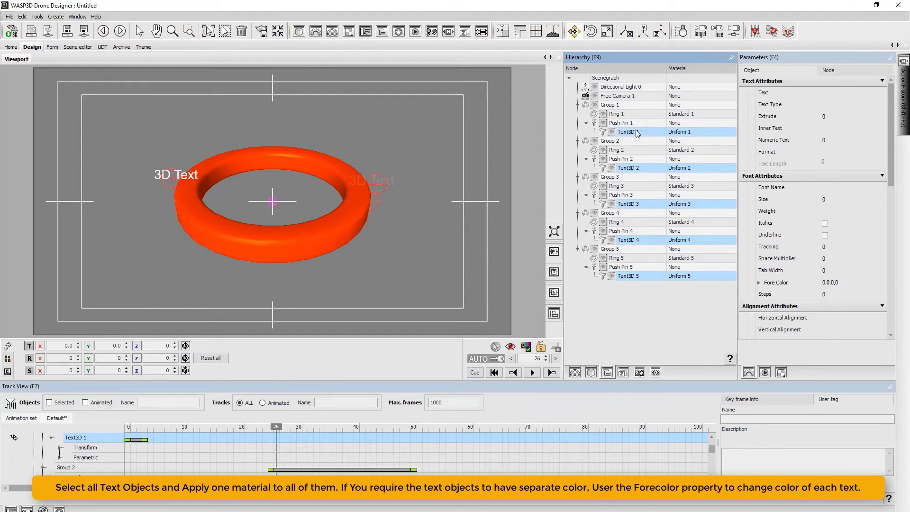
{"action": "left_click", "coordinate": [699, 132]}
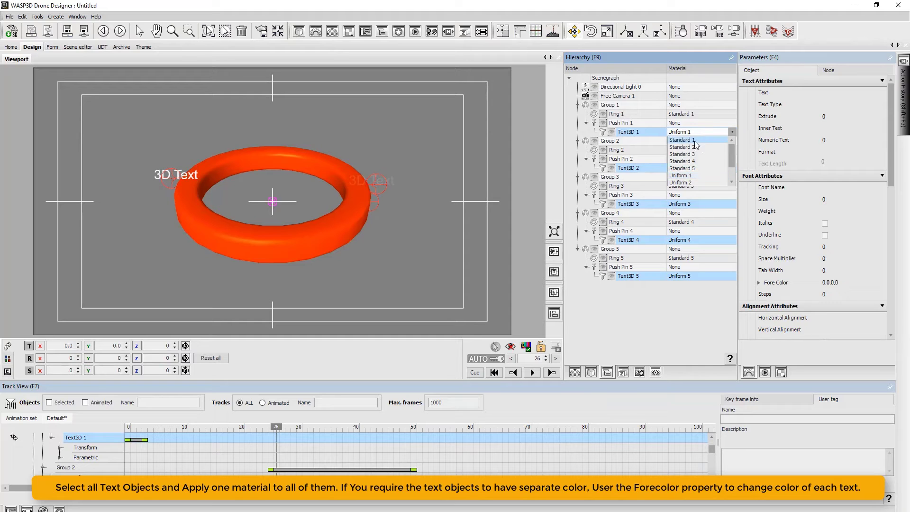
{"action": "left_click", "coordinate": [686, 177]}
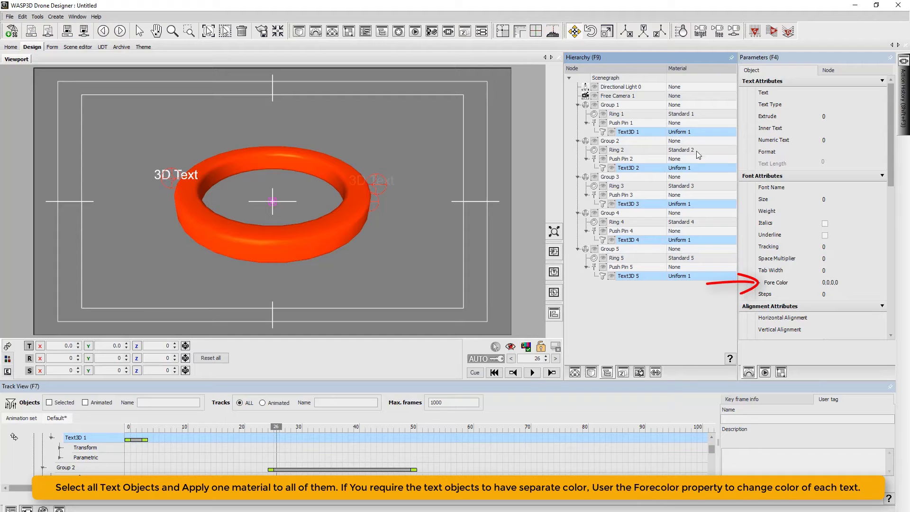
{"action": "left_click", "coordinate": [643, 115]}
- Delete all unused materials from the Material Editor's material list
{"action": "left_click", "coordinate": [575, 373]}
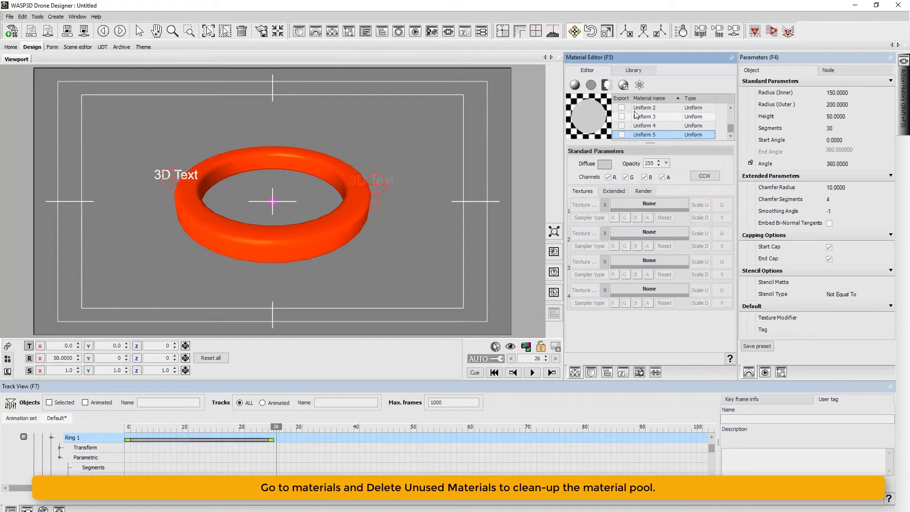
{"action": "right_click", "coordinate": [654, 136]}
{"action": "left_click", "coordinate": [675, 169]}
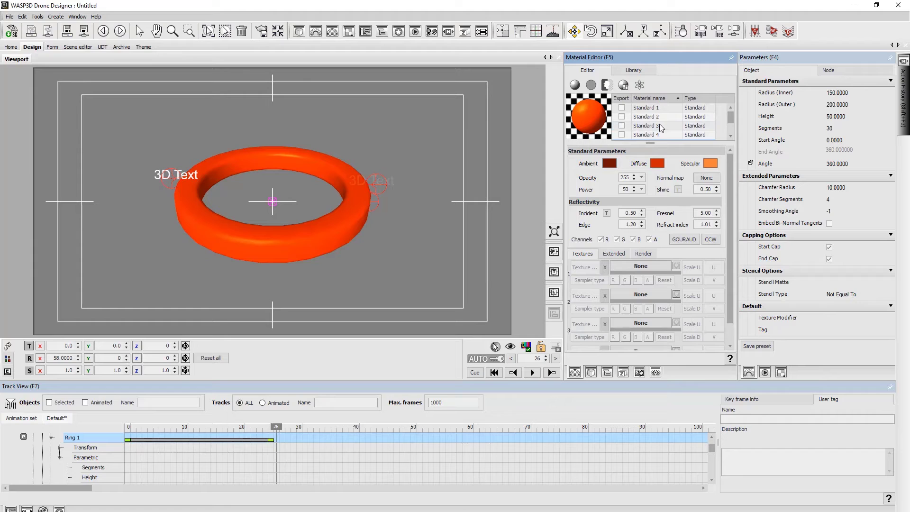
- Colour Standard 2 green: green diffuse, dark green ambient and a green specular
{"action": "left_click", "coordinate": [655, 118]}
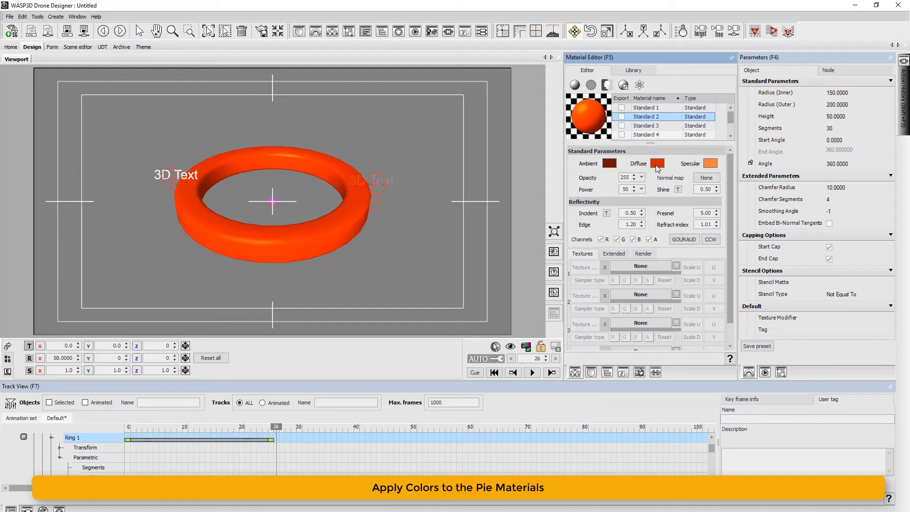
{"action": "left_click", "coordinate": [657, 164]}
{"action": "left_click", "coordinate": [688, 176]}
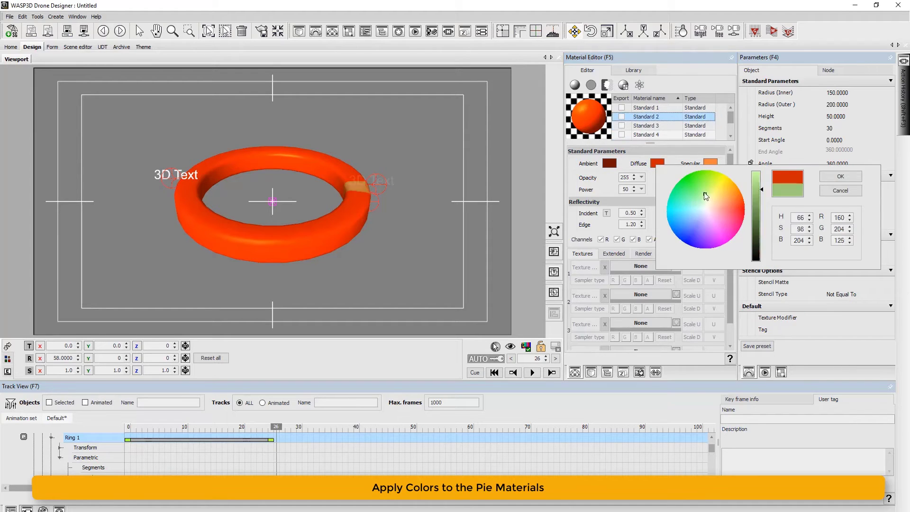
{"action": "left_click", "coordinate": [840, 177]}
{"action": "left_click", "coordinate": [609, 163]}
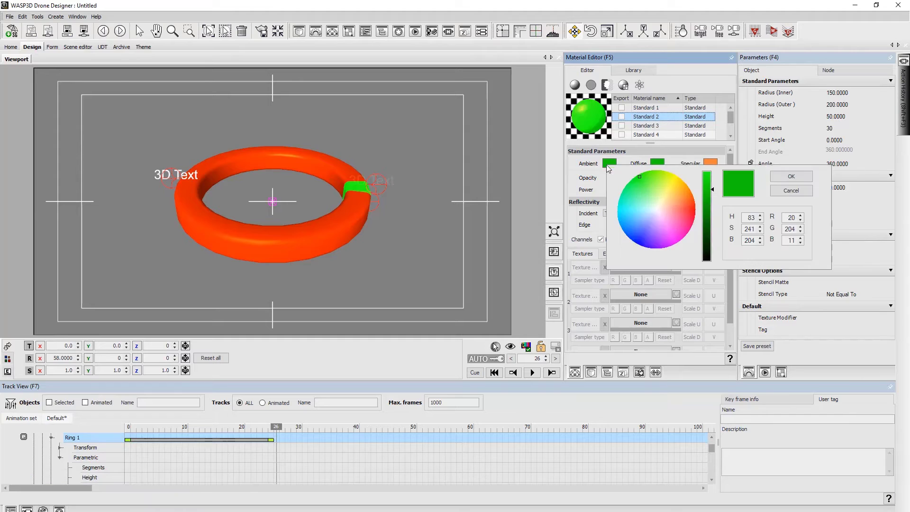
{"action": "left_click", "coordinate": [709, 210]}
{"action": "left_click", "coordinate": [791, 175]}
{"action": "left_click", "coordinate": [710, 163]}
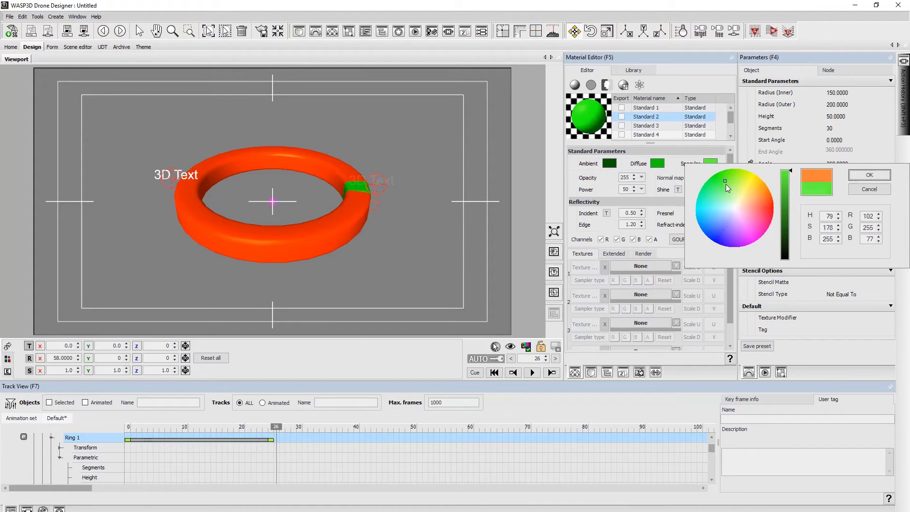
{"action": "left_click", "coordinate": [729, 196]}
{"action": "left_click", "coordinate": [869, 175]}
- Colour Standard 3 blue: blue diffuse, dark blue ambient and a brighter light blue specular
{"action": "left_click", "coordinate": [646, 125]}
{"action": "left_click", "coordinate": [661, 165]}
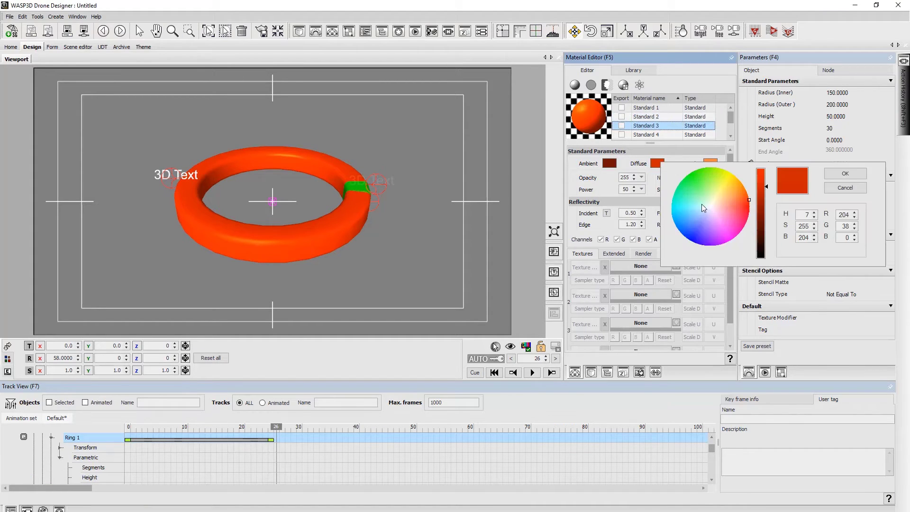
{"action": "left_click", "coordinate": [677, 216]}
{"action": "left_click", "coordinate": [845, 175]}
{"action": "left_click", "coordinate": [610, 163]}
{"action": "left_click", "coordinate": [714, 212]}
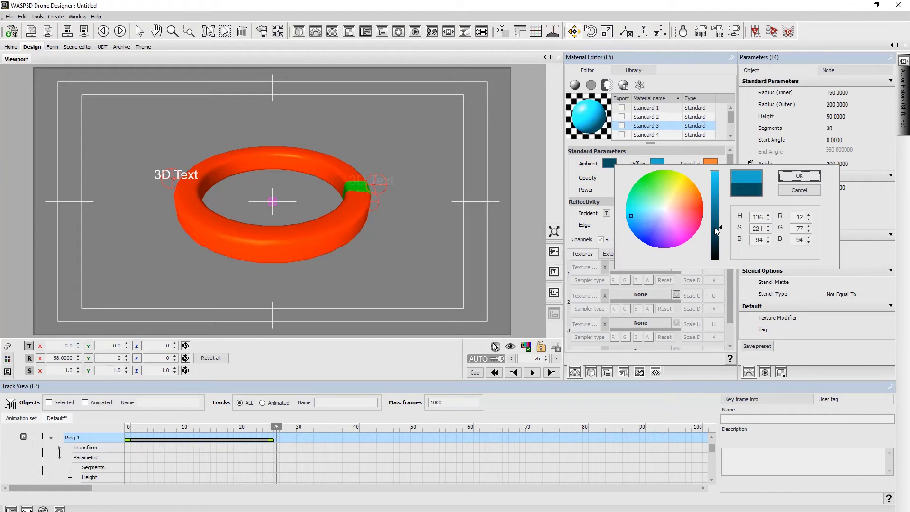
{"action": "left_click", "coordinate": [798, 175]}
{"action": "left_click", "coordinate": [710, 163]}
{"action": "left_click", "coordinate": [725, 213]}
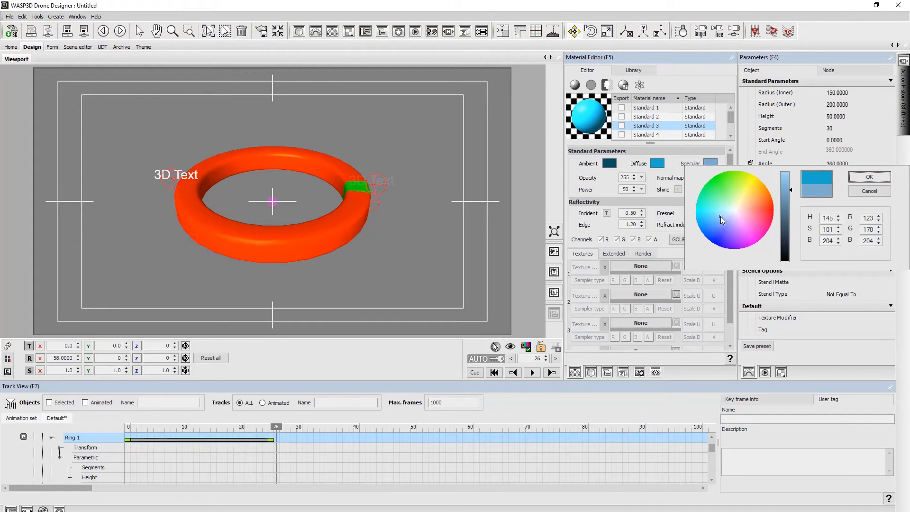
{"action": "left_click_drag", "start_coordinate": [786, 189], "coordinate": [786, 177]}
{"action": "left_click", "coordinate": [869, 177]}
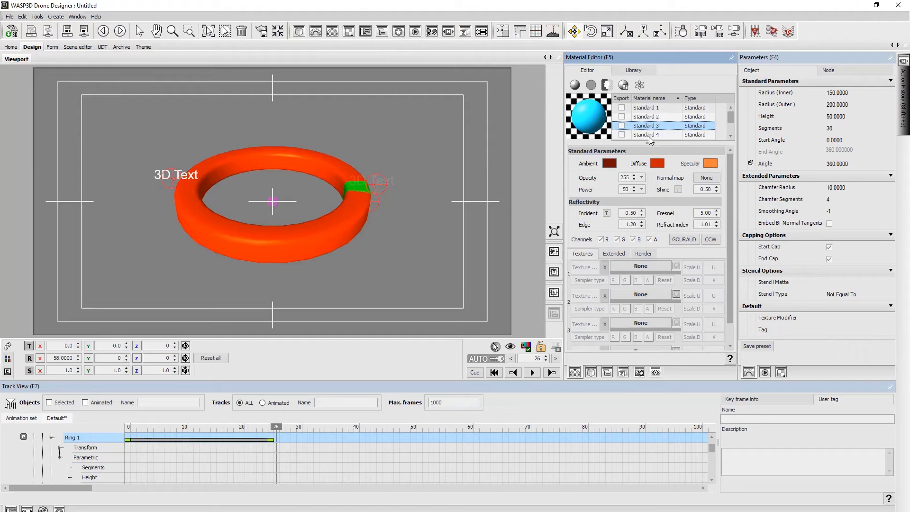
- Colour Standard 4 purple: purple diffuse, deep purple ambient and a purple specular
{"action": "left_click", "coordinate": [646, 134]}
{"action": "left_click", "coordinate": [657, 163]}
{"action": "left_click", "coordinate": [708, 241]}
{"action": "left_click", "coordinate": [843, 174]}
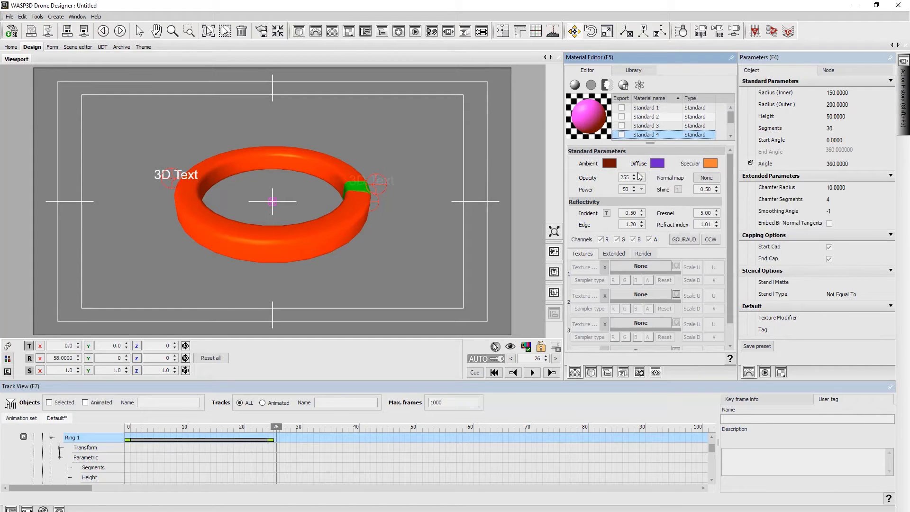
{"action": "left_click", "coordinate": [610, 163]}
{"action": "left_click", "coordinate": [712, 226]}
{"action": "left_click", "coordinate": [799, 176]}
{"action": "left_click", "coordinate": [709, 163]}
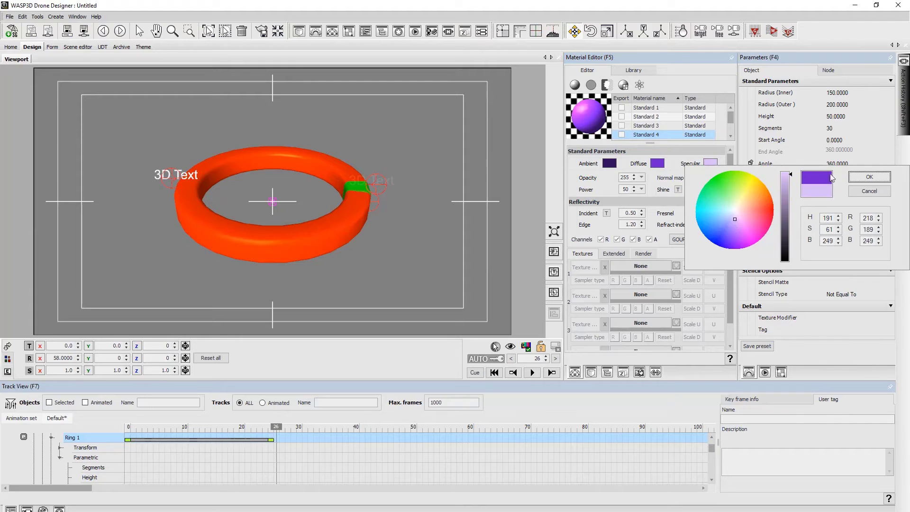
{"action": "left_click", "coordinate": [869, 177]}
- Colour Standard 5 light grey, with a darker ambient and a matching specular
{"action": "scroll", "coordinate": [652, 137], "scroll_direction": "down", "scroll_amount": 1}
{"action": "left_click", "coordinate": [653, 135]}
{"action": "left_click", "coordinate": [658, 163]}
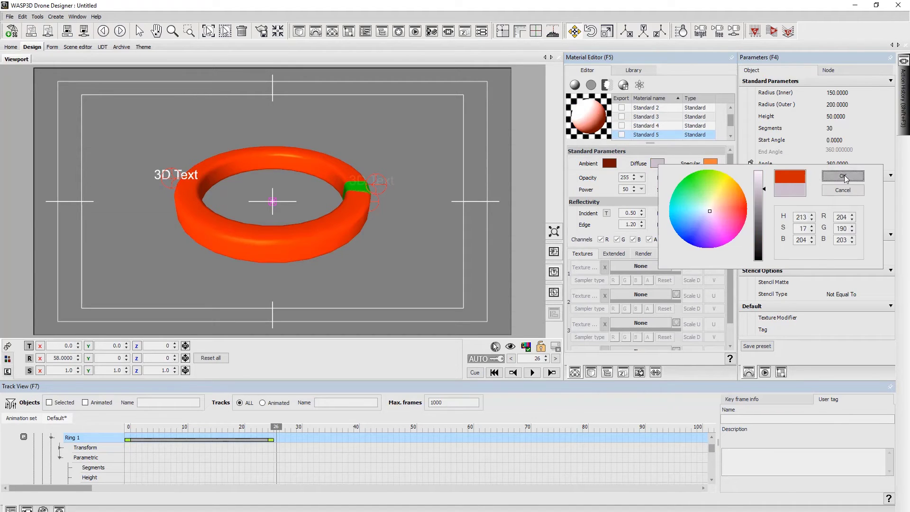
{"action": "left_click", "coordinate": [843, 176]}
{"action": "left_click", "coordinate": [609, 163]}
{"action": "left_click", "coordinate": [719, 219]}
{"action": "left_click", "coordinate": [798, 176]}
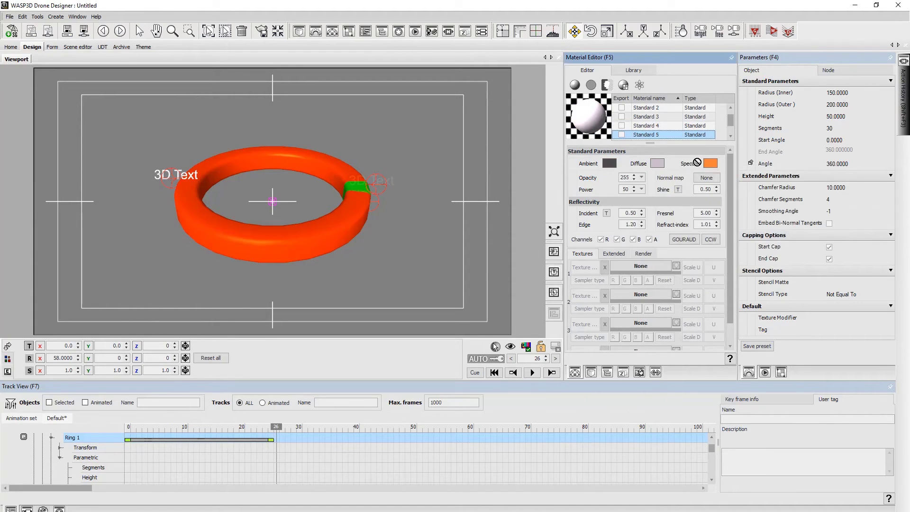
{"action": "left_click", "coordinate": [710, 163]}
{"action": "left_click", "coordinate": [869, 174]}
{"action": "left_click", "coordinate": [657, 163]}
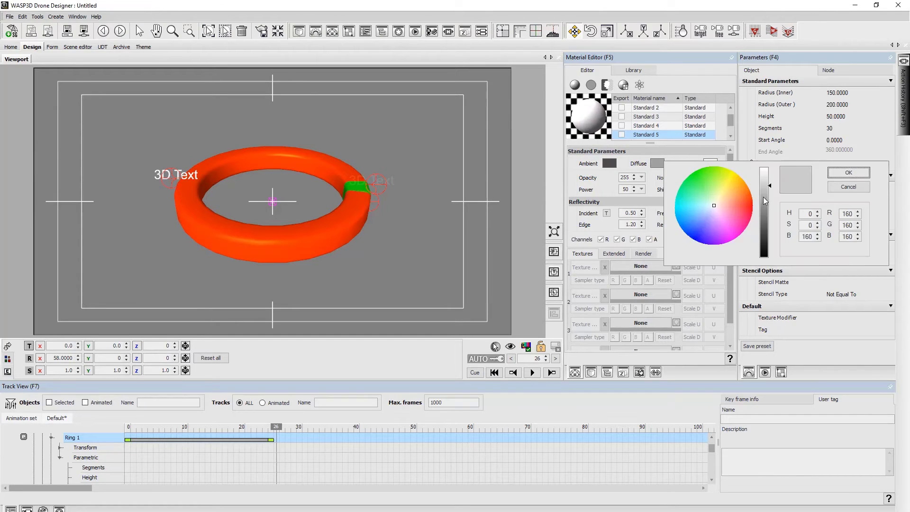
{"action": "left_click", "coordinate": [841, 176]}
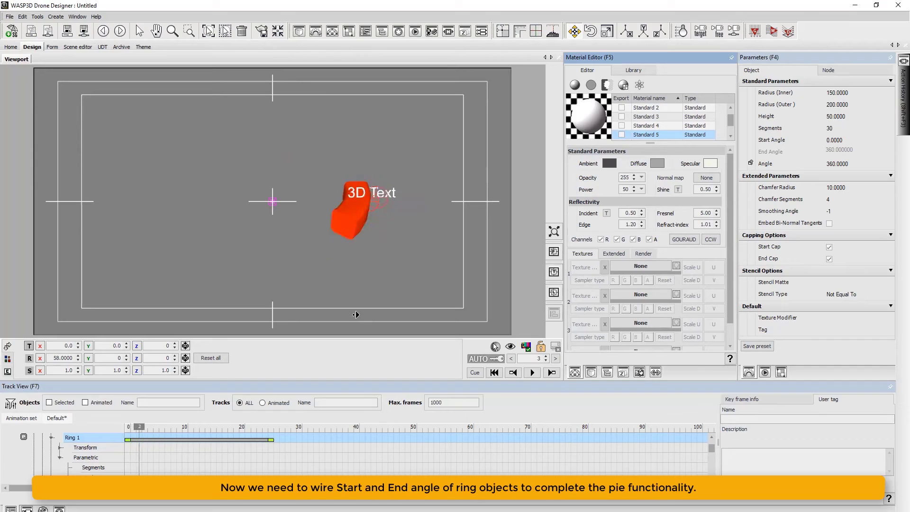
- Switch Ring 2's Start Angle to a Wire interpolator, accepting the warning
{"action": "left_click", "coordinate": [609, 373]}
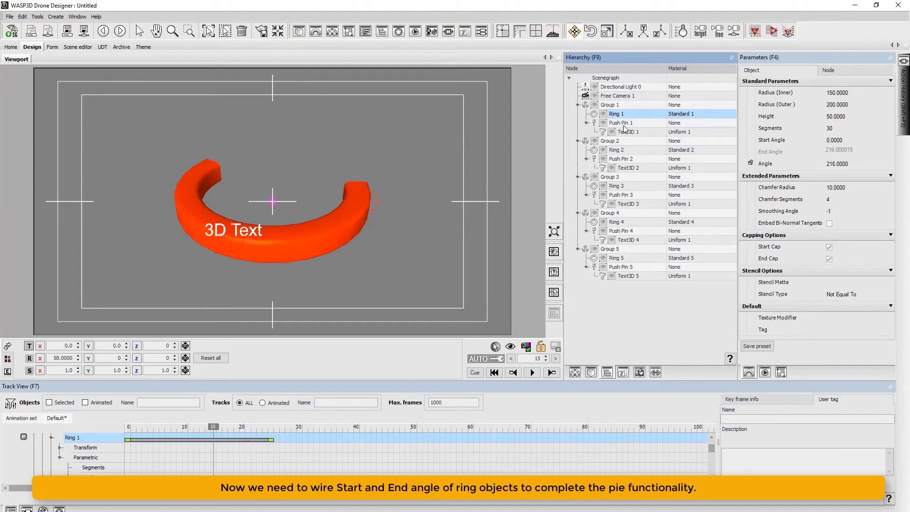
{"action": "left_click", "coordinate": [635, 152]}
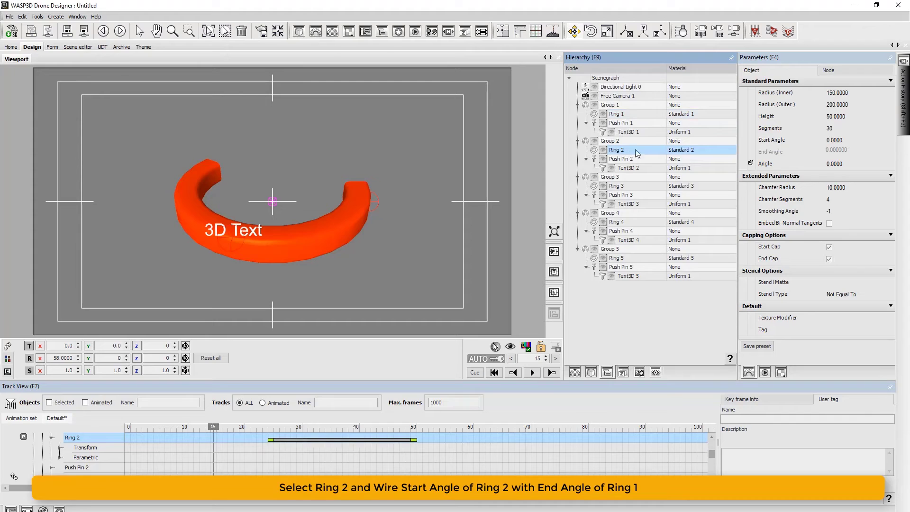
{"action": "right_click", "coordinate": [768, 141]}
{"action": "mouse_move", "coordinate": [788, 165]}
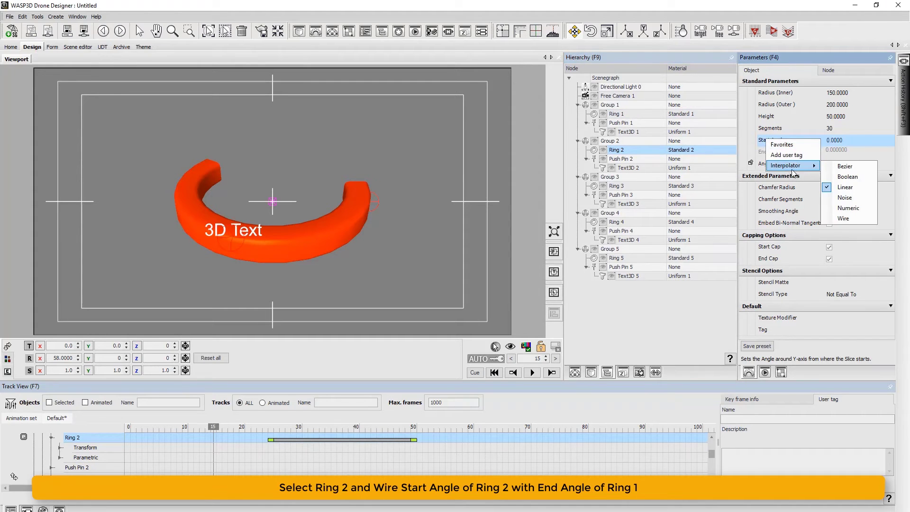
{"action": "left_click", "coordinate": [843, 218]}
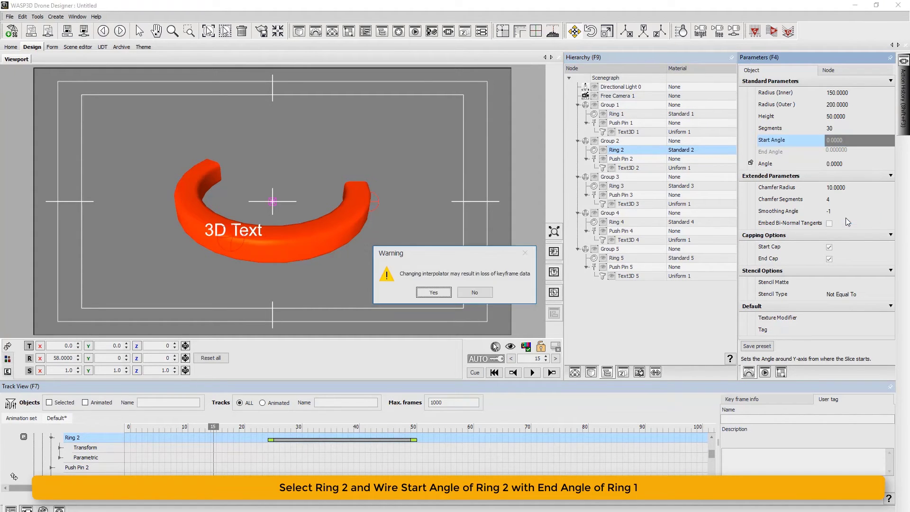
{"action": "left_click", "coordinate": [434, 291]}
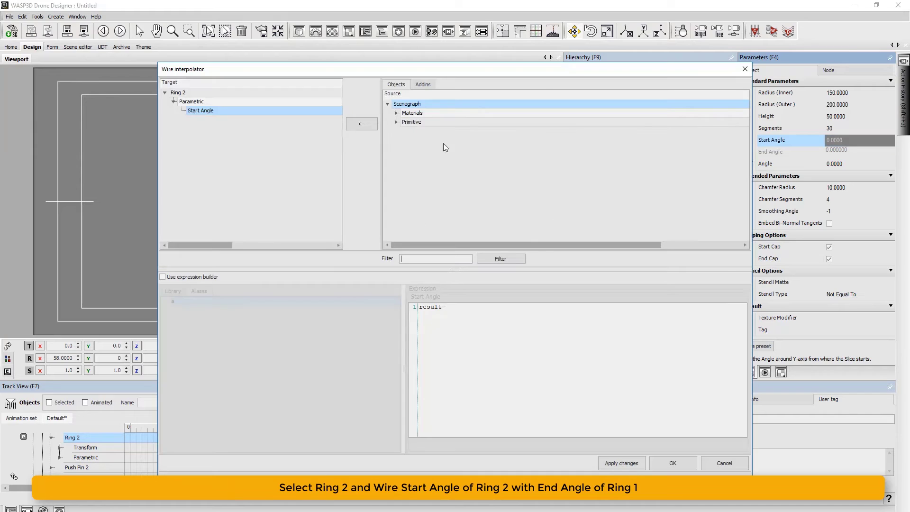
- Link Ring 2's Start Angle to Ring 1's non-interpolated End Angle, now reading 216
{"action": "left_click", "coordinate": [411, 123]}
{"action": "double_click", "coordinate": [411, 123]}
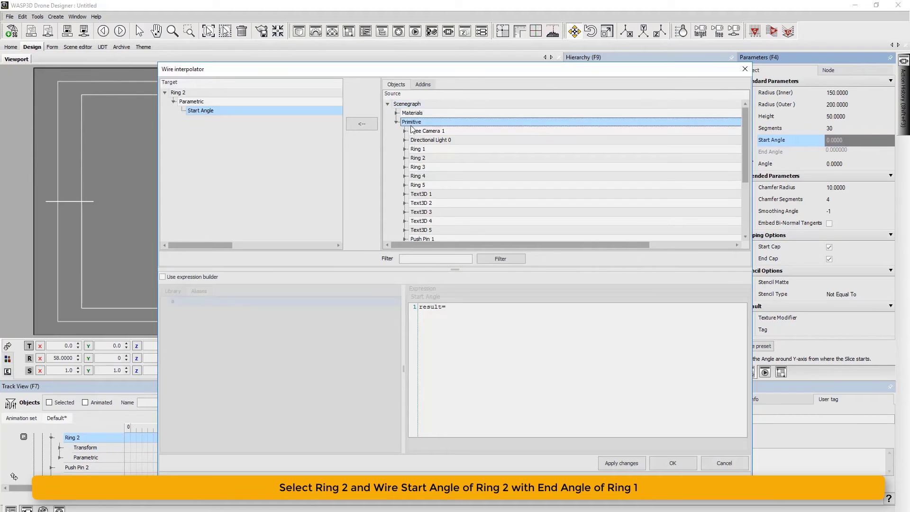
{"action": "double_click", "coordinate": [417, 149]}
{"action": "double_click", "coordinate": [429, 176]}
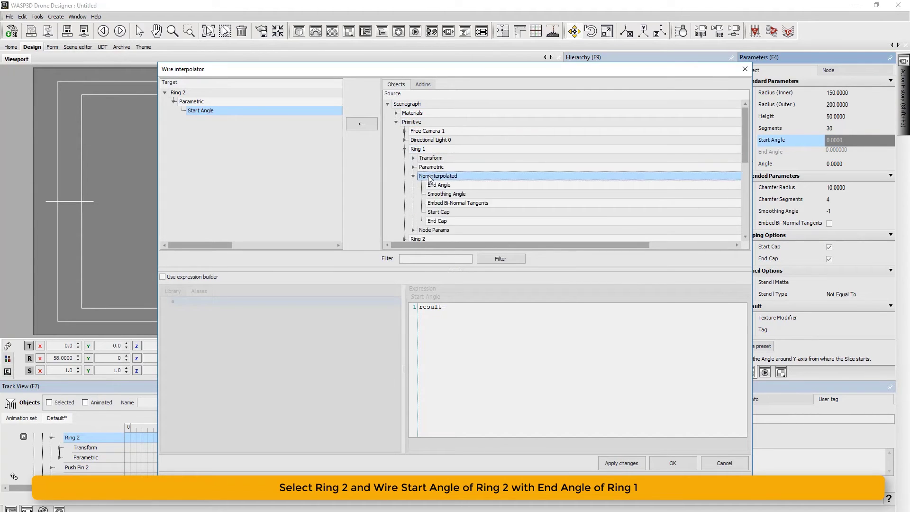
{"action": "scroll", "coordinate": [432, 176], "scroll_direction": "down", "scroll_amount": 1}
{"action": "left_click", "coordinate": [443, 158]}
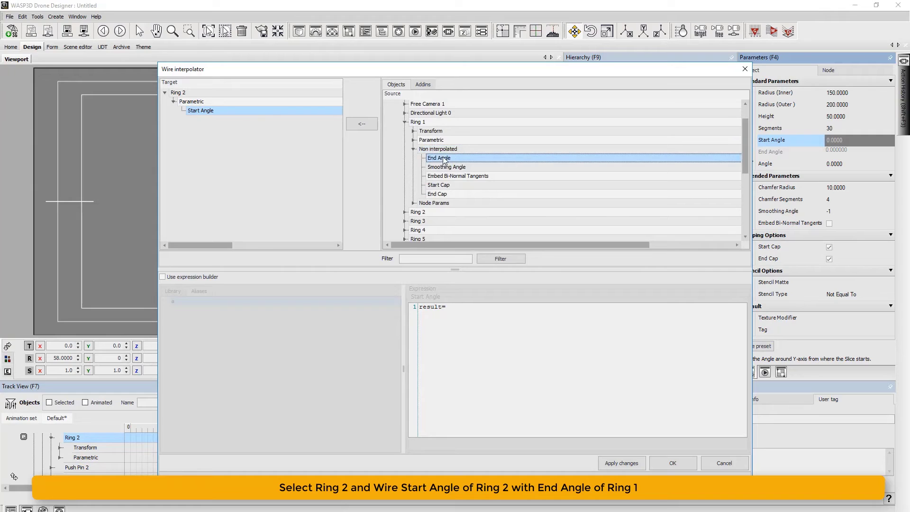
{"action": "left_click", "coordinate": [359, 123]}
{"action": "left_click", "coordinate": [667, 462]}
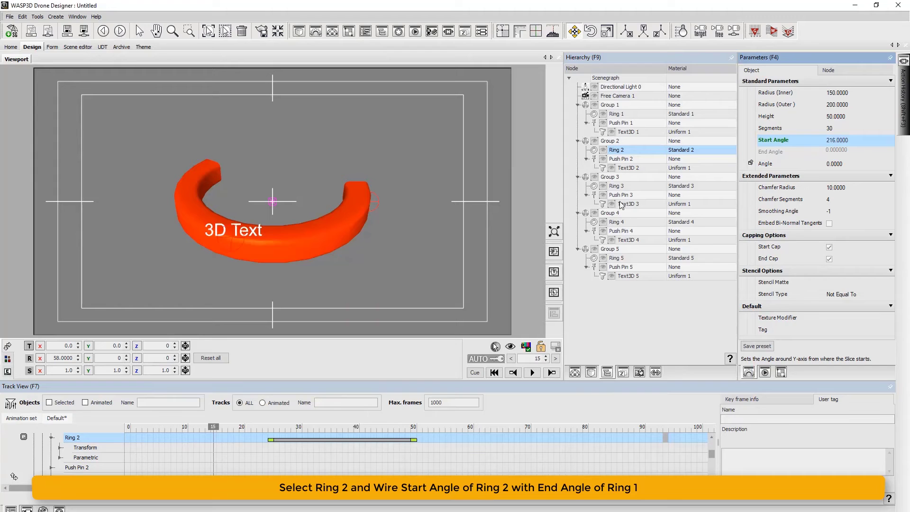
- Wire Ring 3's Start Angle to Ring 2's End Angle
{"action": "left_click", "coordinate": [627, 187]}
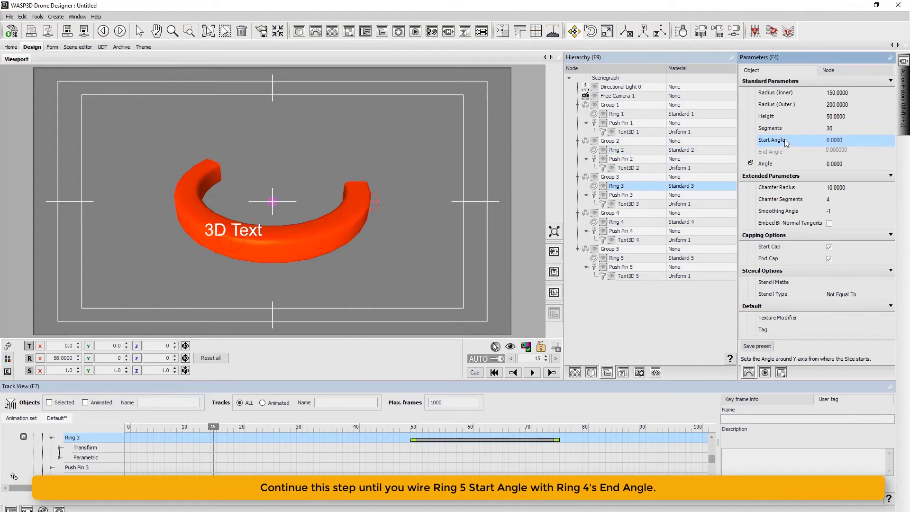
{"action": "right_click", "coordinate": [784, 141]}
{"action": "mouse_move", "coordinate": [820, 166]}
{"action": "left_click", "coordinate": [853, 207]}
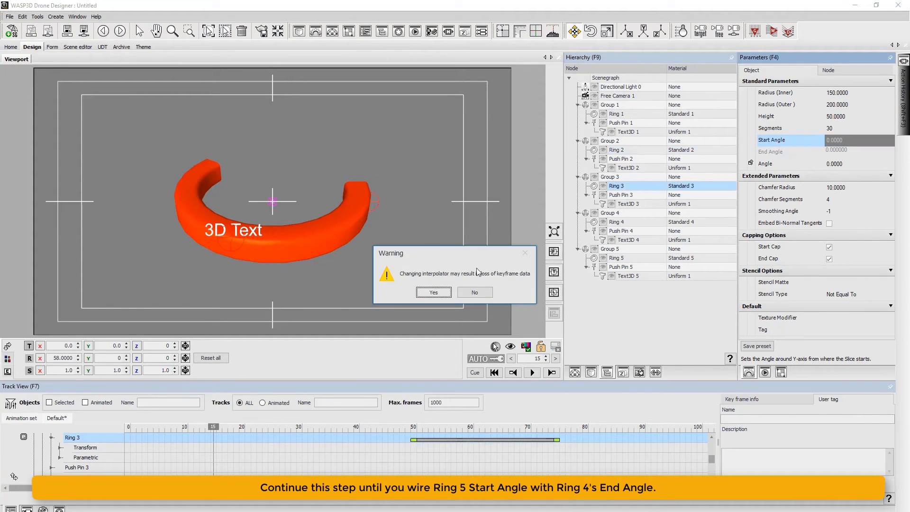
{"action": "left_click", "coordinate": [433, 293]}
{"action": "double_click", "coordinate": [424, 122]}
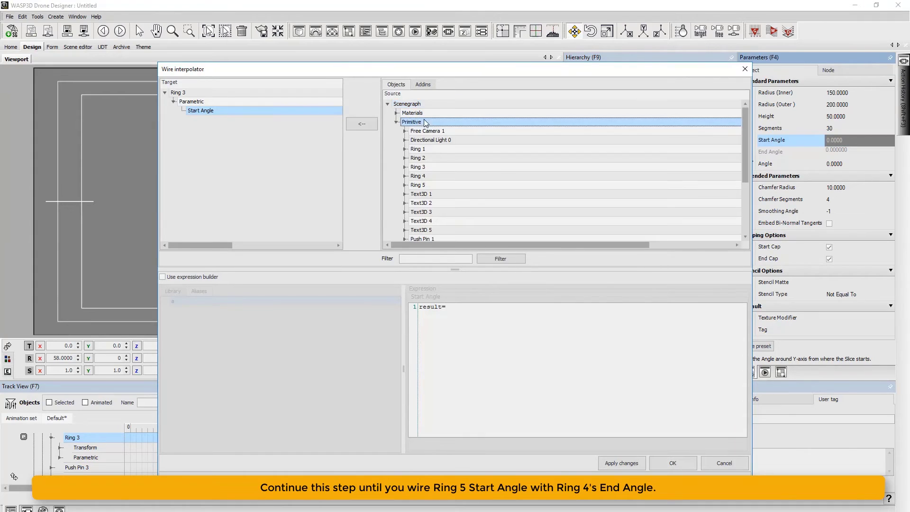
{"action": "double_click", "coordinate": [426, 158]}
{"action": "double_click", "coordinate": [431, 185]}
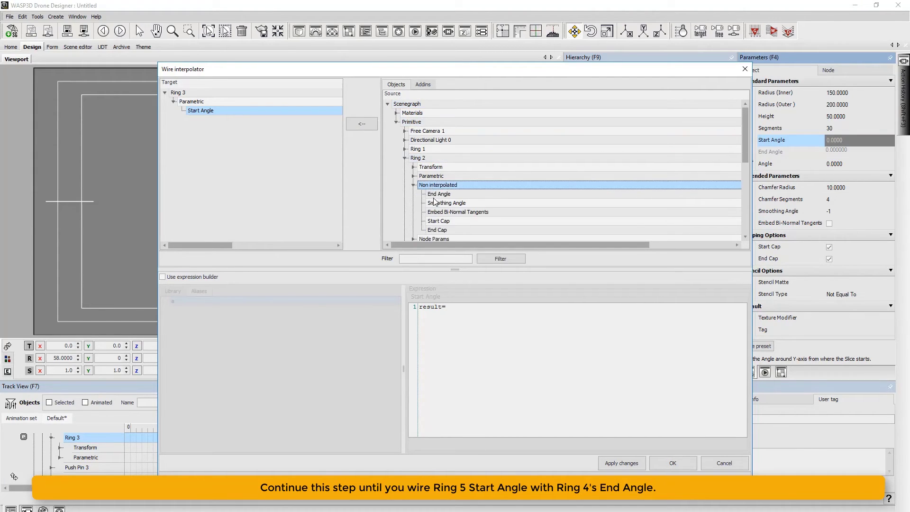
{"action": "left_click", "coordinate": [435, 195]}
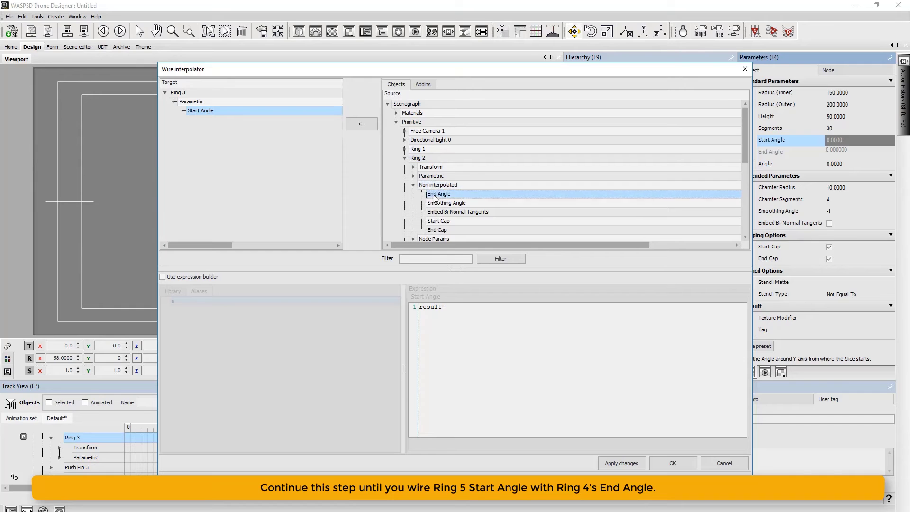
{"action": "left_click", "coordinate": [363, 123]}
{"action": "left_click", "coordinate": [672, 463]}
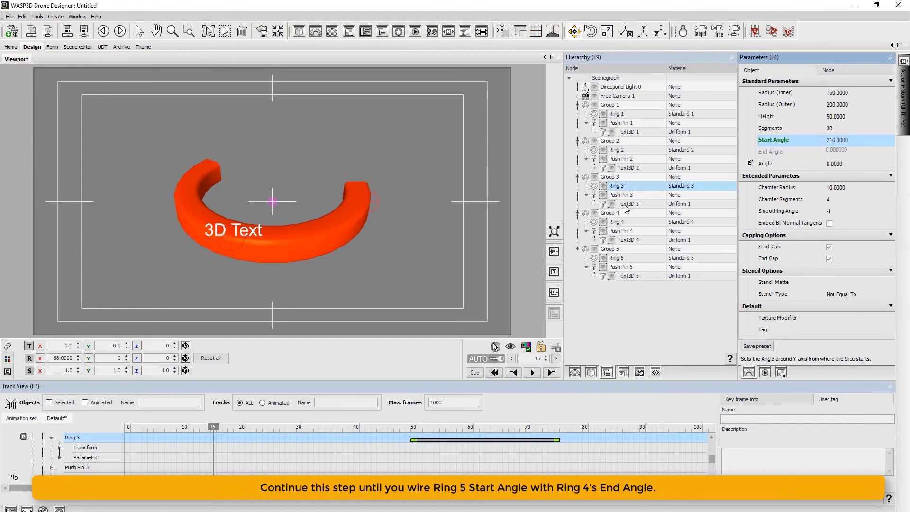
- Wire Ring 4's Start Angle to Ring 3's End Angle
{"action": "left_click", "coordinate": [616, 222]}
{"action": "right_click", "coordinate": [788, 142]}
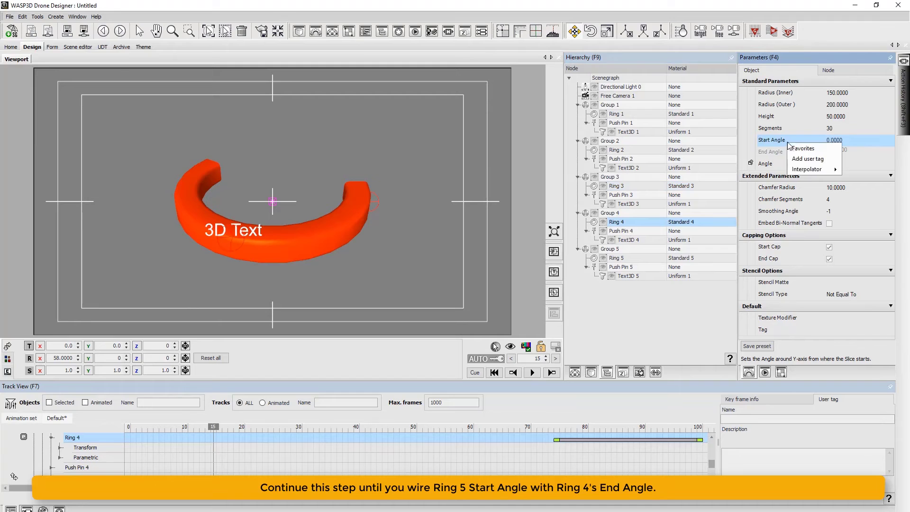
{"action": "left_click", "coordinate": [863, 227]}
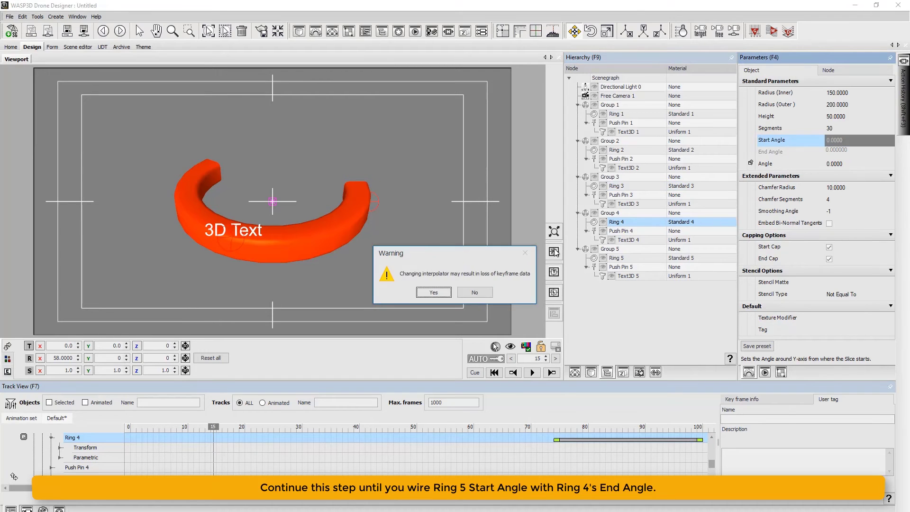
{"action": "left_click", "coordinate": [448, 291]}
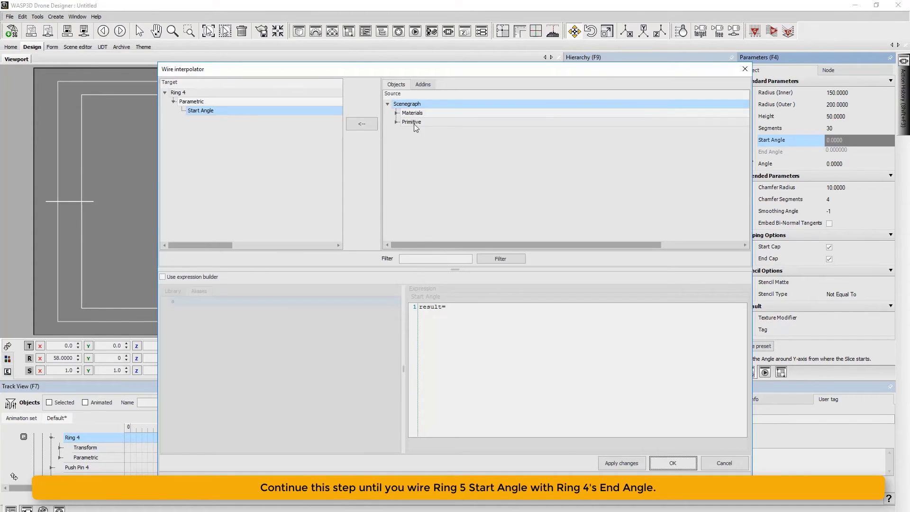
{"action": "double_click", "coordinate": [412, 122]}
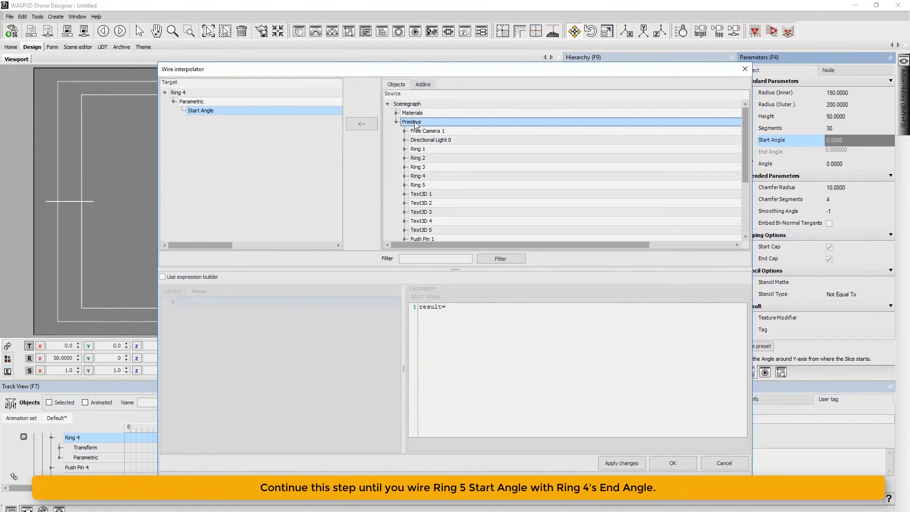
{"action": "double_click", "coordinate": [418, 168]}
{"action": "double_click", "coordinate": [438, 194]}
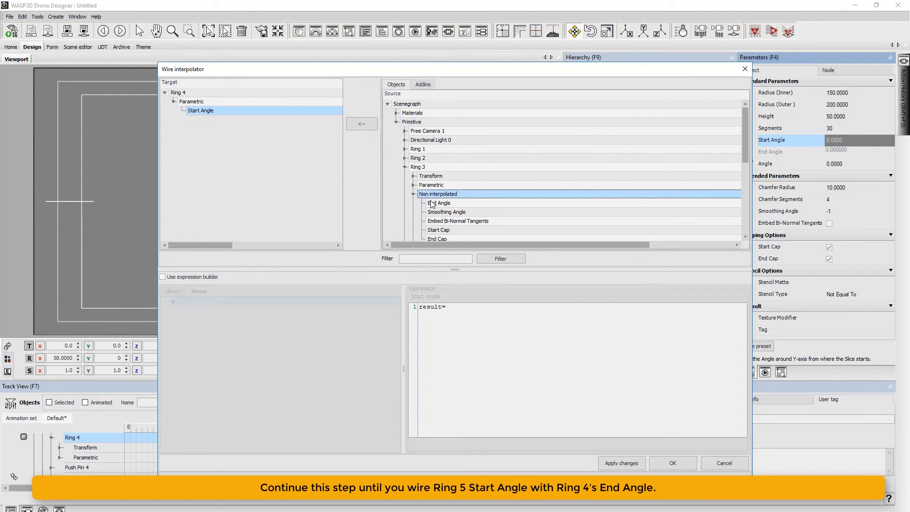
{"action": "left_click", "coordinate": [438, 203]}
{"action": "left_click", "coordinate": [369, 126]}
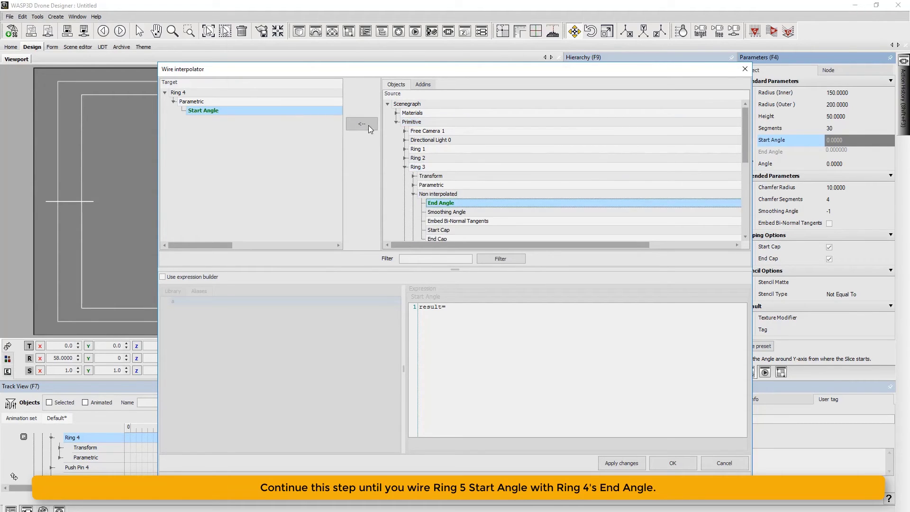
{"action": "left_click", "coordinate": [673, 463]}
- Wire Ring 5's Start Angle to Ring 4's End Angle
{"action": "left_click", "coordinate": [616, 258]}
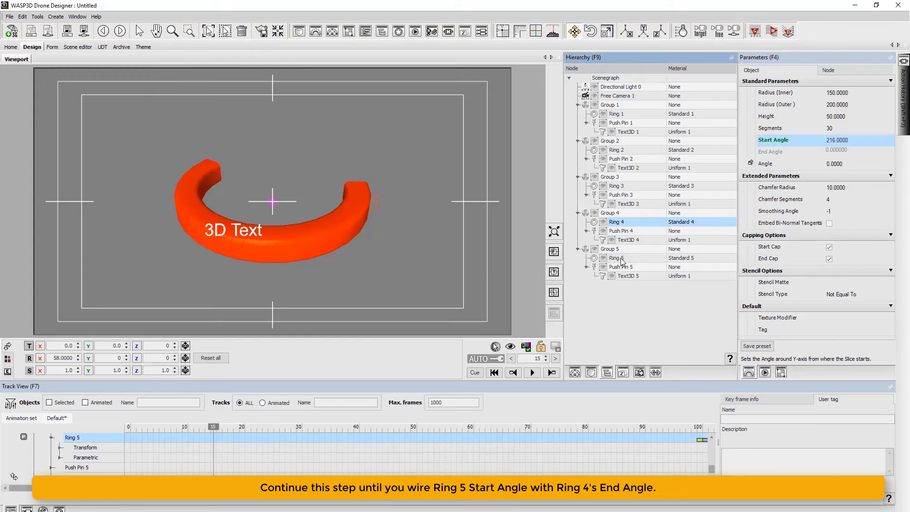
{"action": "right_click", "coordinate": [773, 141]}
{"action": "mouse_move", "coordinate": [787, 165]}
{"action": "left_click", "coordinate": [853, 219]}
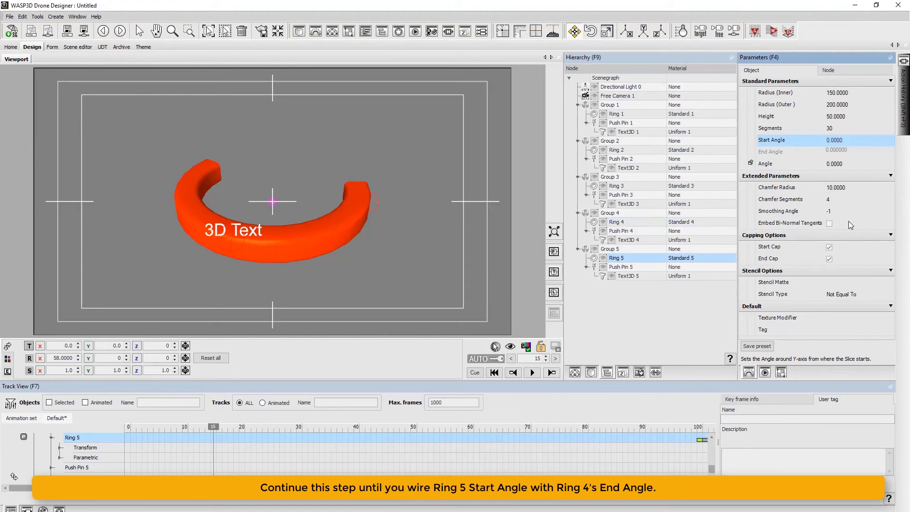
{"action": "left_click", "coordinate": [427, 291]}
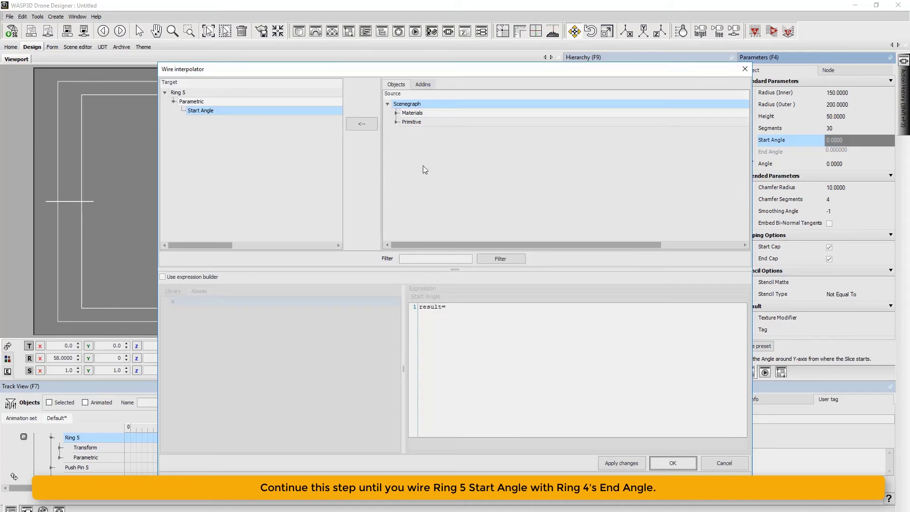
{"action": "double_click", "coordinate": [413, 122]}
{"action": "left_click", "coordinate": [425, 185]}
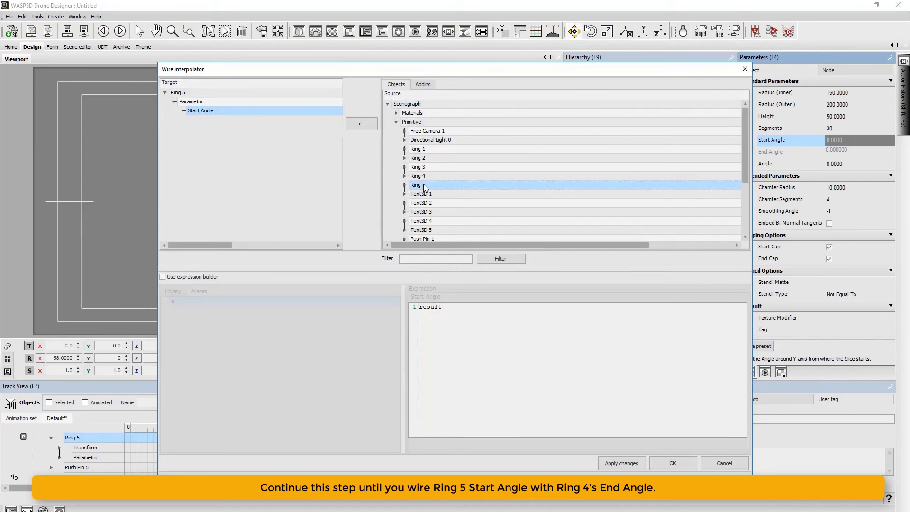
{"action": "double_click", "coordinate": [418, 176]}
{"action": "left_click", "coordinate": [429, 185]}
{"action": "double_click", "coordinate": [433, 202]}
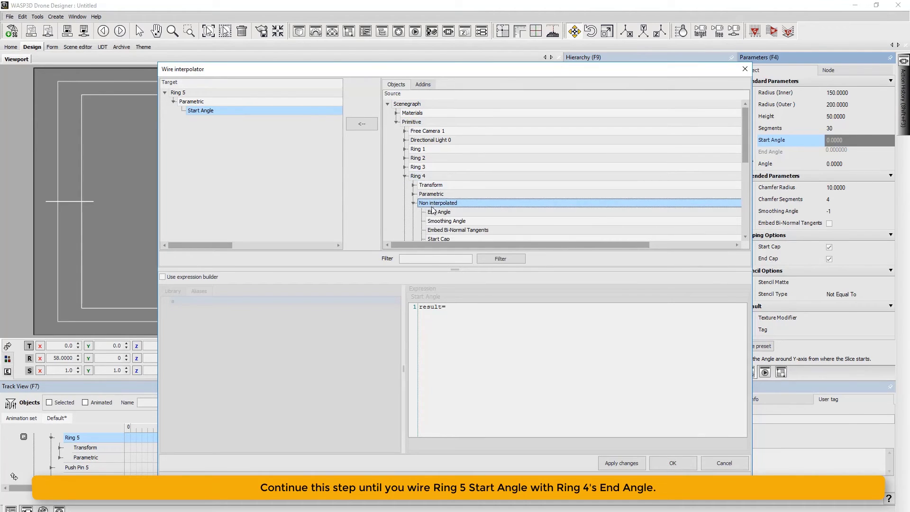
{"action": "left_click", "coordinate": [435, 212]}
{"action": "left_click", "coordinate": [367, 123]}
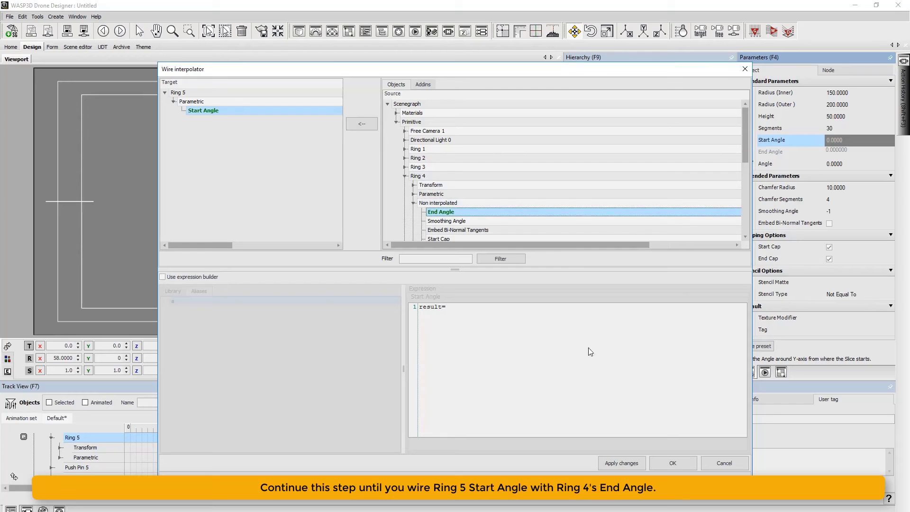
{"action": "left_click", "coordinate": [671, 463]}
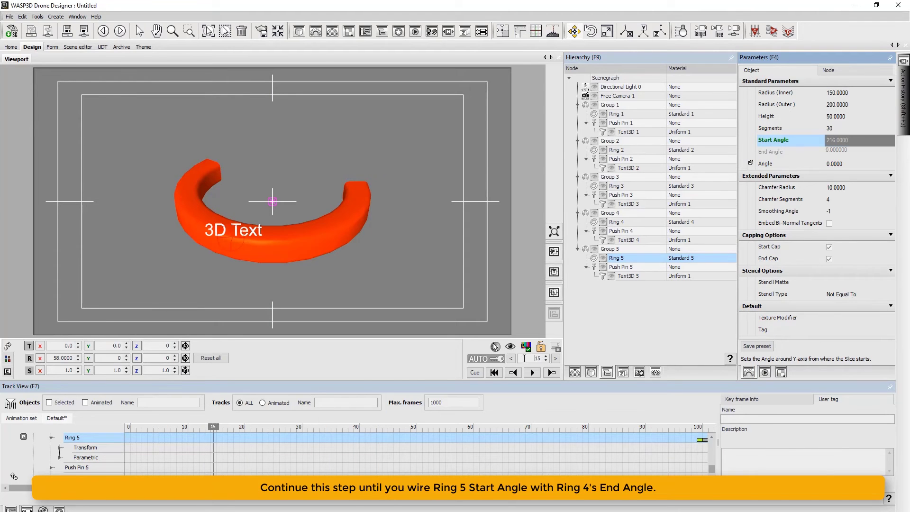
- Play the timeline to check the chained rings, then collapse Group 1 through Group 5
{"action": "left_click", "coordinate": [554, 359]}
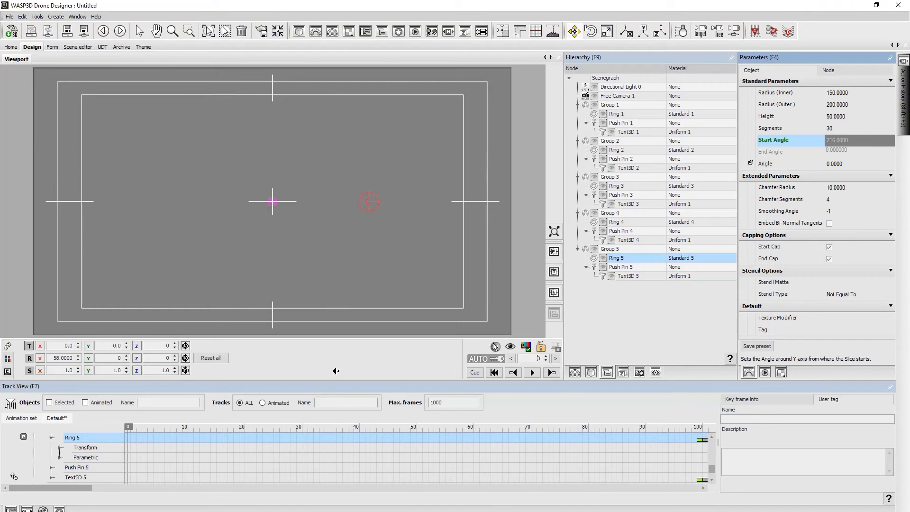
{"action": "left_click", "coordinate": [578, 104]}
{"action": "left_click", "coordinate": [578, 114]}
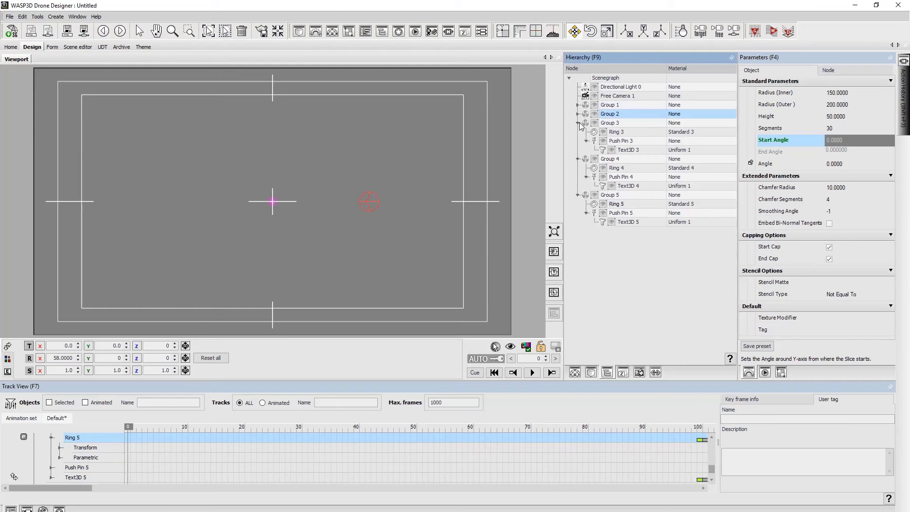
{"action": "left_click", "coordinate": [578, 123]}
{"action": "left_click", "coordinate": [578, 132]}
{"action": "left_click", "coordinate": [578, 141]}
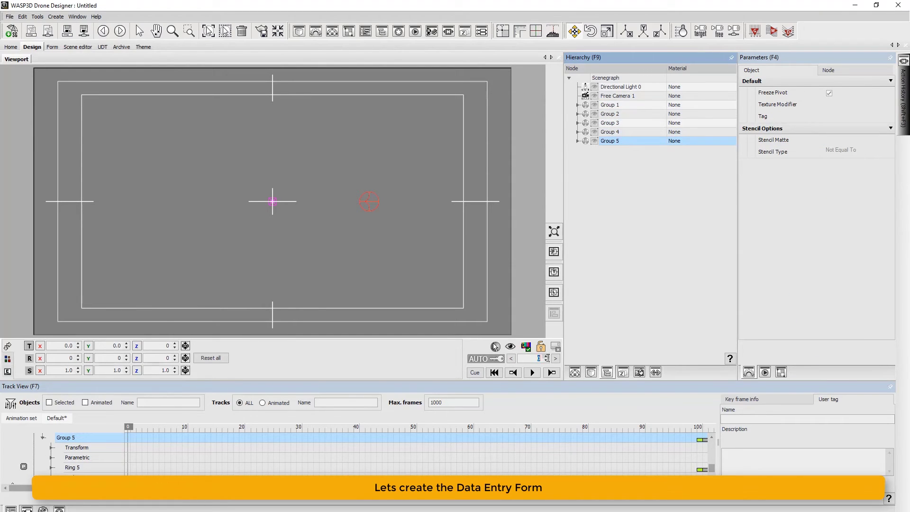
- Enlarge the data entry form to 629 by 523 and place a Graph Control on it
{"action": "key", "text": "space"}
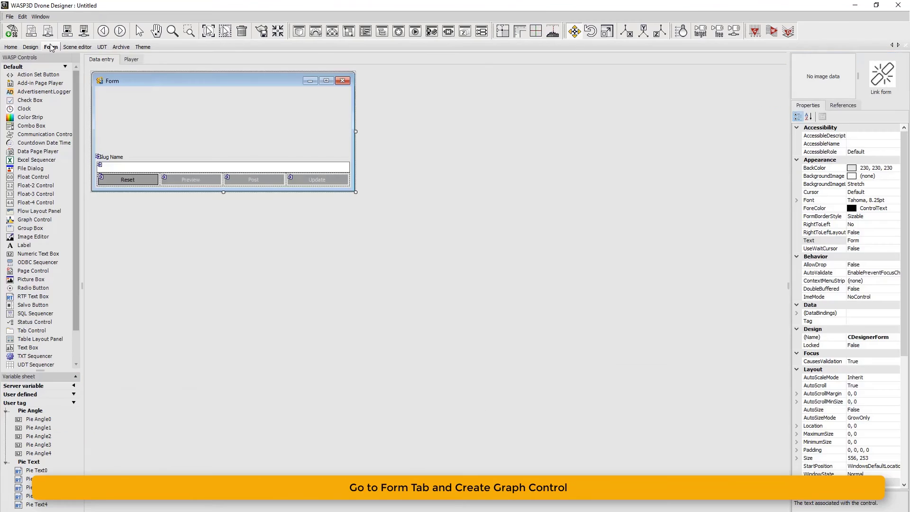
{"action": "left_click_drag", "start_coordinate": [355, 192], "coordinate": [390, 319]}
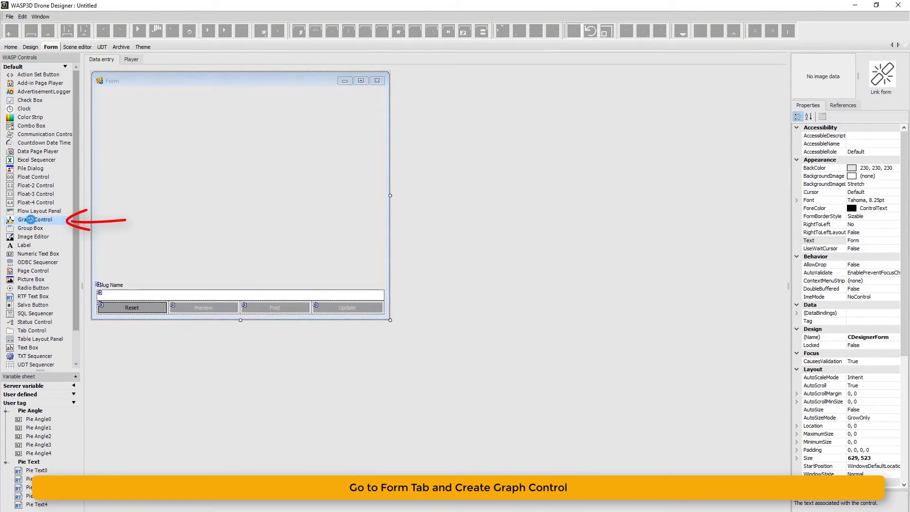
{"action": "double_click", "coordinate": [34, 219]}
{"action": "left_click_drag", "start_coordinate": [155, 152], "coordinate": [186, 161]}
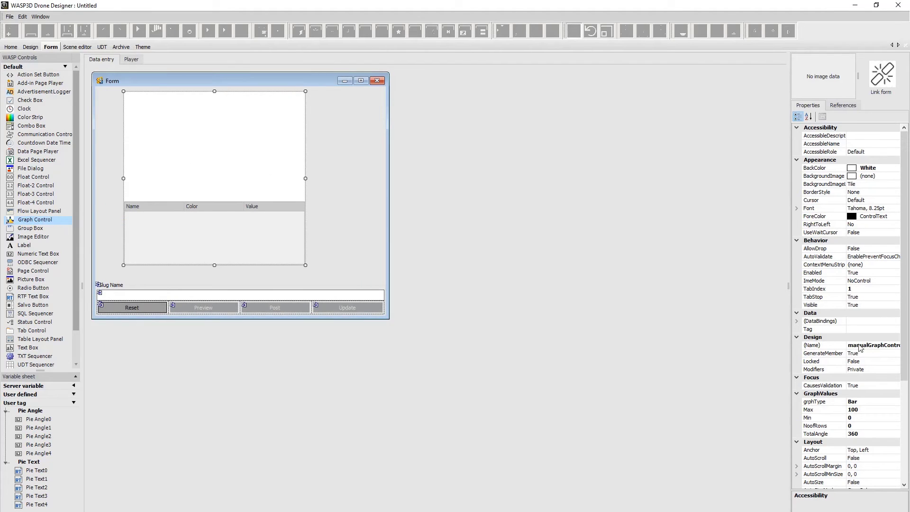
- Set the graph control's type to PieGraph and its number of rows to 5
{"action": "left_click", "coordinate": [872, 402]}
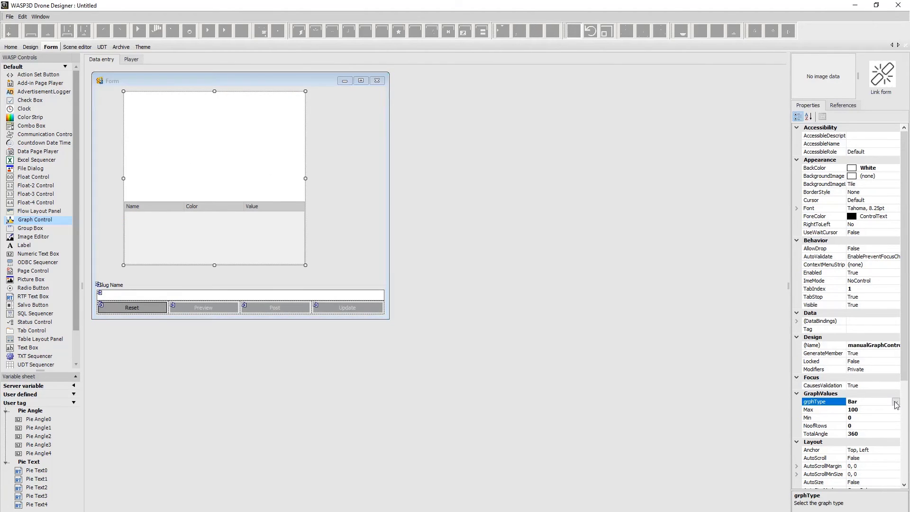
{"action": "left_click", "coordinate": [895, 401]}
{"action": "left_click", "coordinate": [858, 426]}
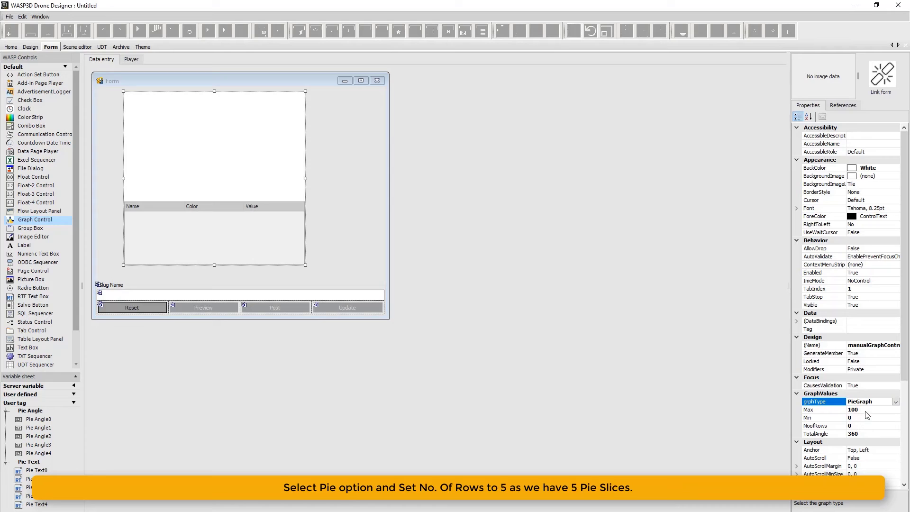
{"action": "left_click", "coordinate": [861, 434]}
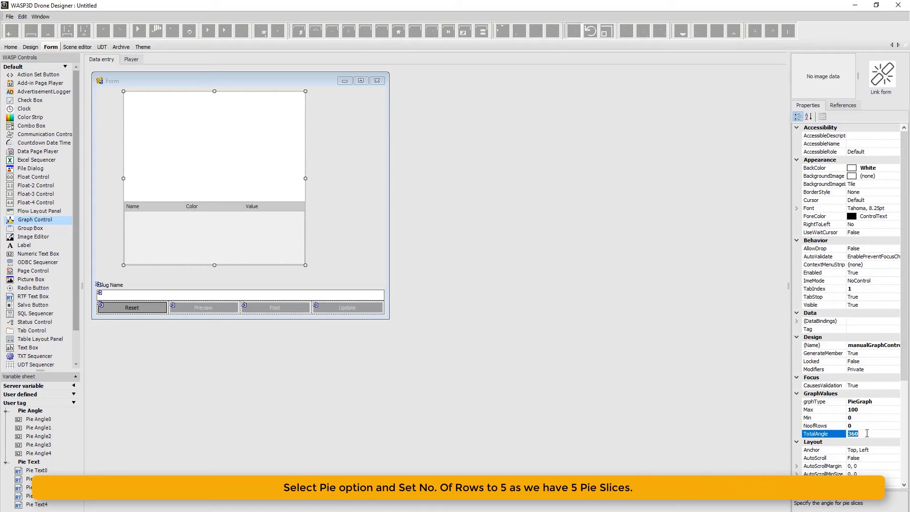
{"action": "left_click", "coordinate": [826, 428]}
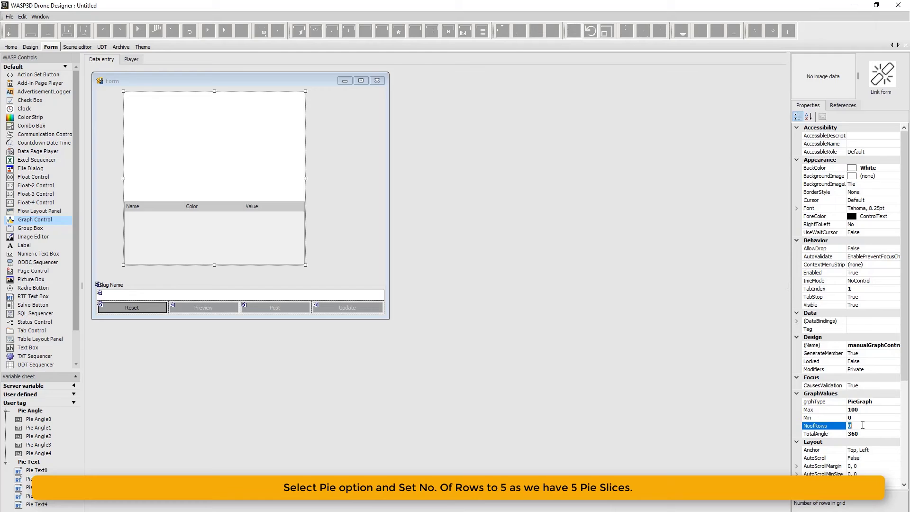
{"action": "key", "text": "Return"}
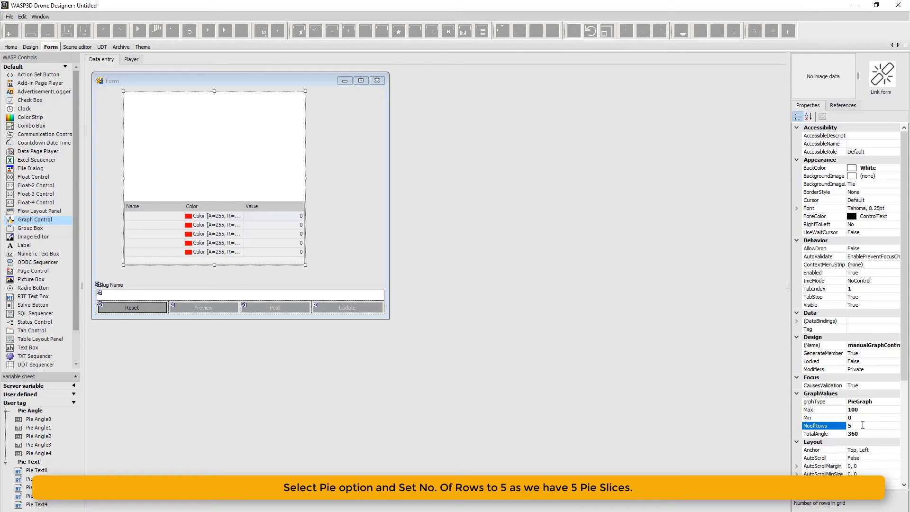
- In Table Design, bind Pie Angle(0)–(4) to the Angle cells and widen the grid columns
{"action": "double_click", "coordinate": [242, 200]}
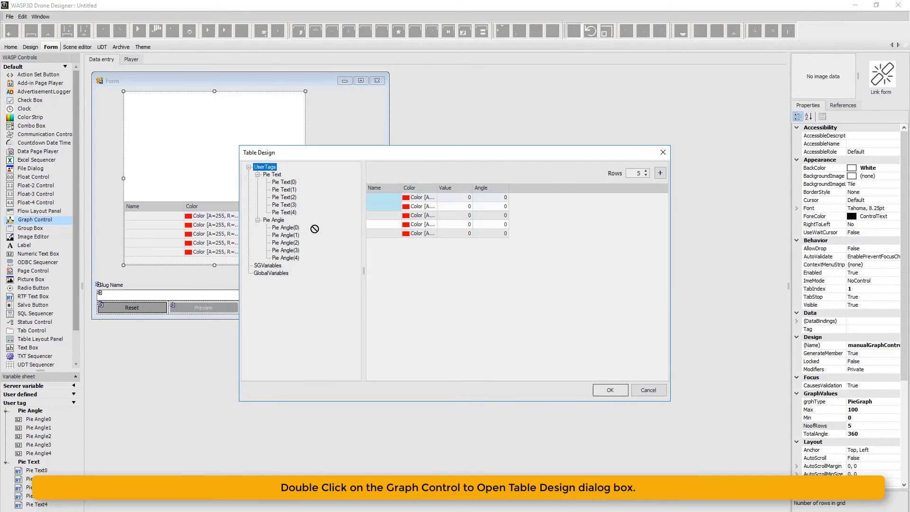
{"action": "left_click_drag", "start_coordinate": [505, 200], "coordinate": [505, 202]}
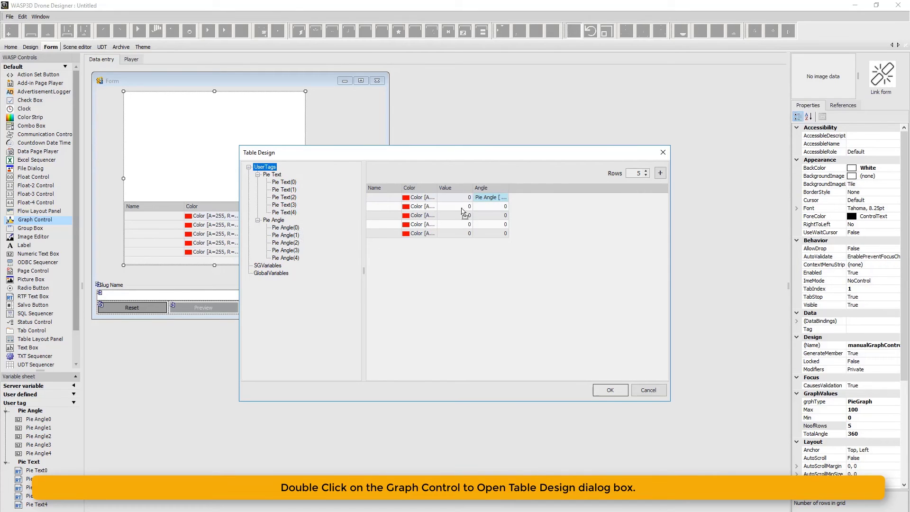
{"action": "left_click_drag", "start_coordinate": [288, 243], "coordinate": [493, 215]}
{"action": "left_click_drag", "start_coordinate": [390, 250], "coordinate": [493, 226]}
{"action": "left_click_drag", "start_coordinate": [285, 257], "coordinate": [490, 237]}
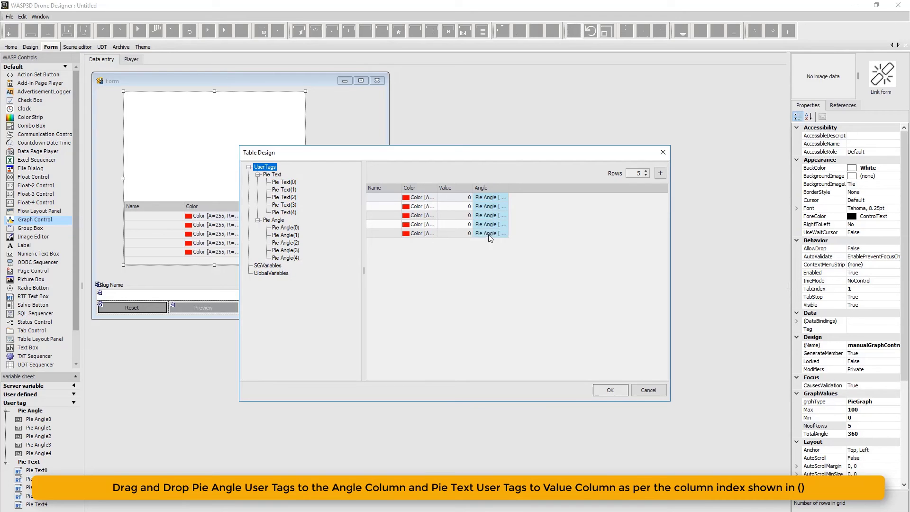
{"action": "left_click_drag", "start_coordinate": [507, 190], "coordinate": [545, 188]}
{"action": "left_click_drag", "start_coordinate": [402, 188], "coordinate": [453, 187]}
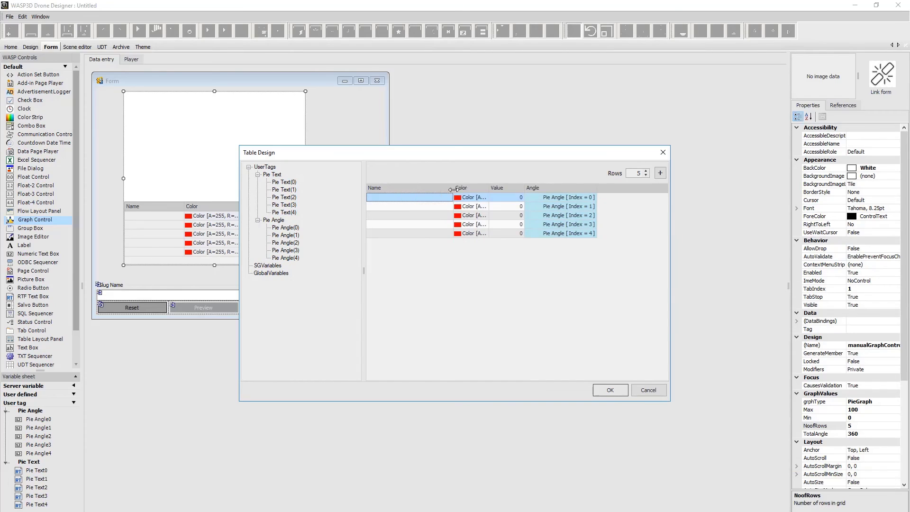
{"action": "left_click_drag", "start_coordinate": [524, 187], "coordinate": [540, 187]}
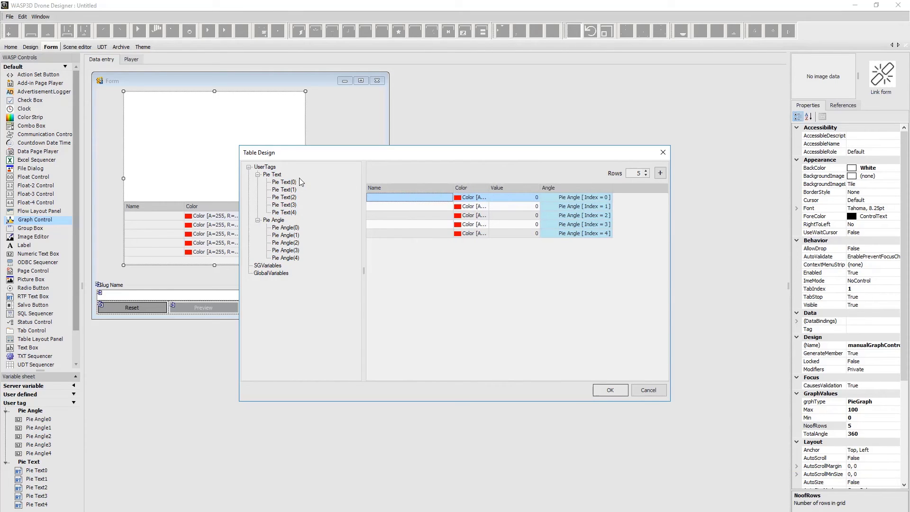
- Bind Pie Text(0)–(4) to the Value cells of rows 1–5 and confirm the table
{"action": "left_click_drag", "start_coordinate": [284, 182], "coordinate": [499, 198]}
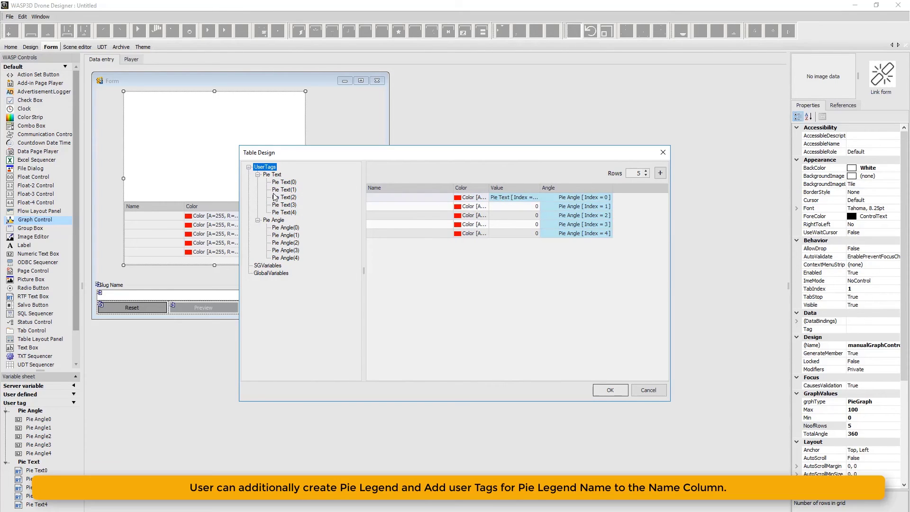
{"action": "left_click_drag", "start_coordinate": [280, 189], "coordinate": [568, 190]}
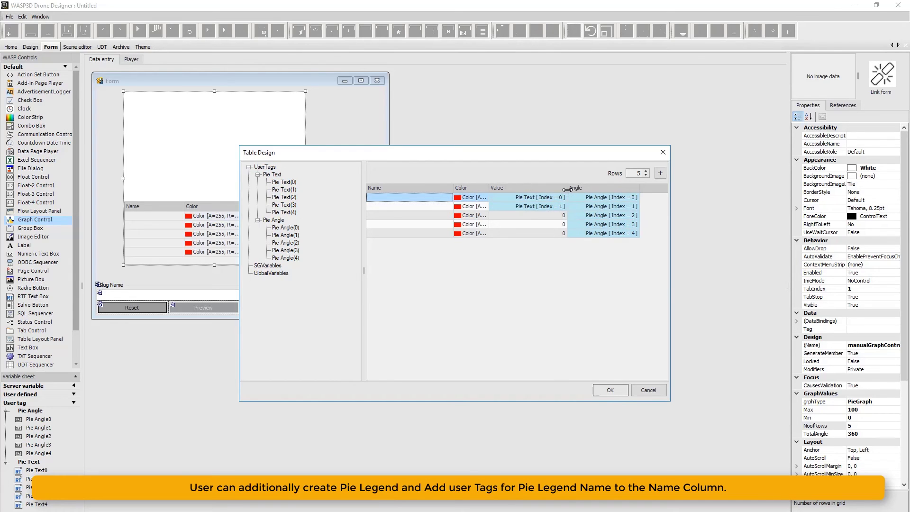
{"action": "left_click_drag", "start_coordinate": [284, 196], "coordinate": [533, 216]}
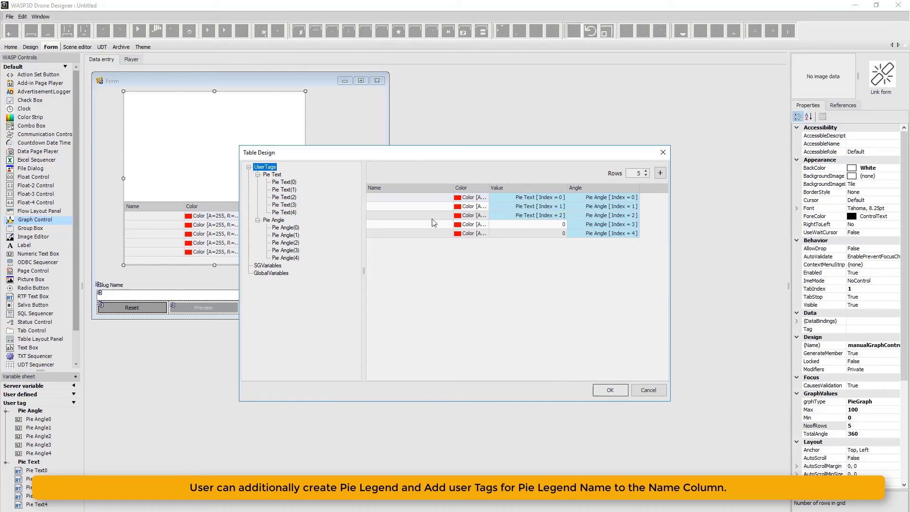
{"action": "left_click_drag", "start_coordinate": [454, 207], "coordinate": [530, 227]}
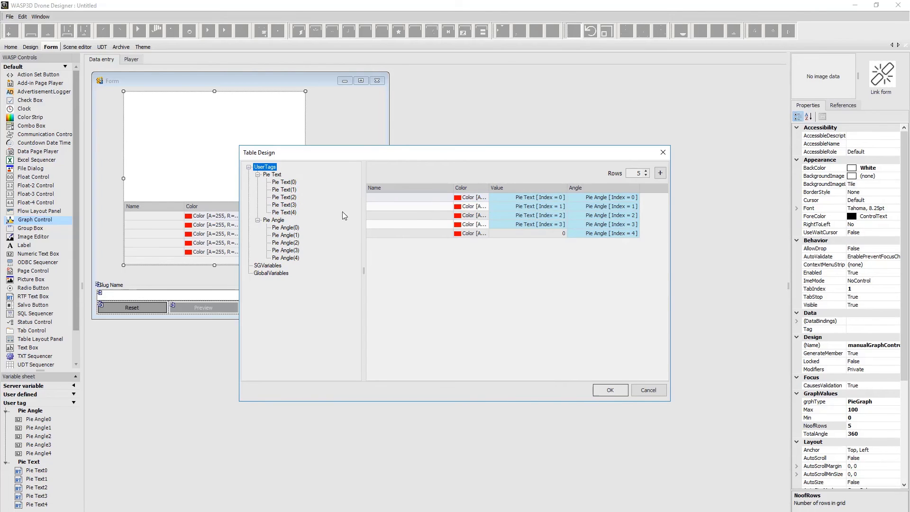
{"action": "left_click_drag", "start_coordinate": [284, 212], "coordinate": [523, 233]}
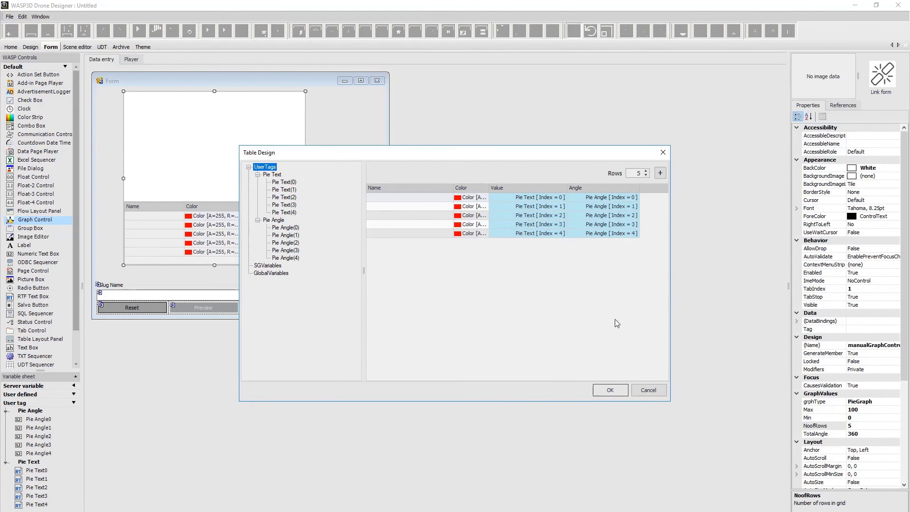
{"action": "left_click", "coordinate": [607, 394]}
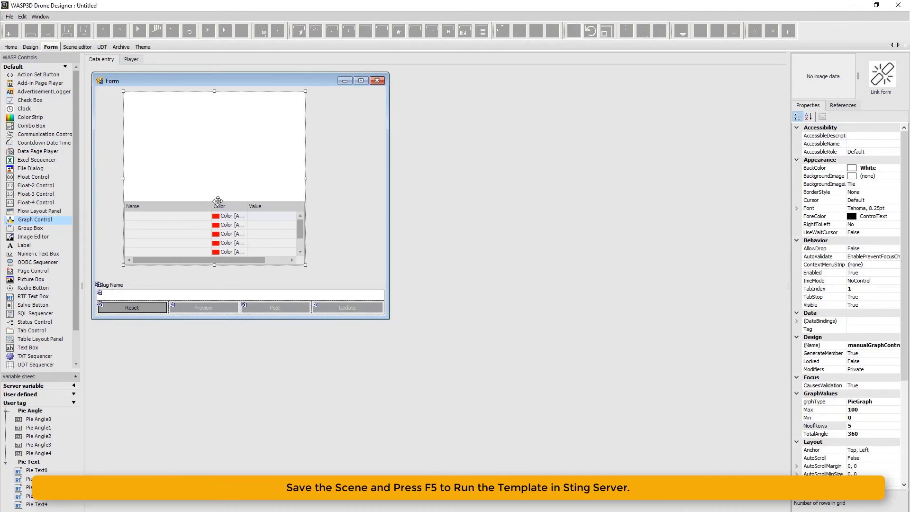
- Save the scene on the Desktop under the file name 'Pie Scene', accepting the save prompt
{"action": "left_click", "coordinate": [136, 60]}
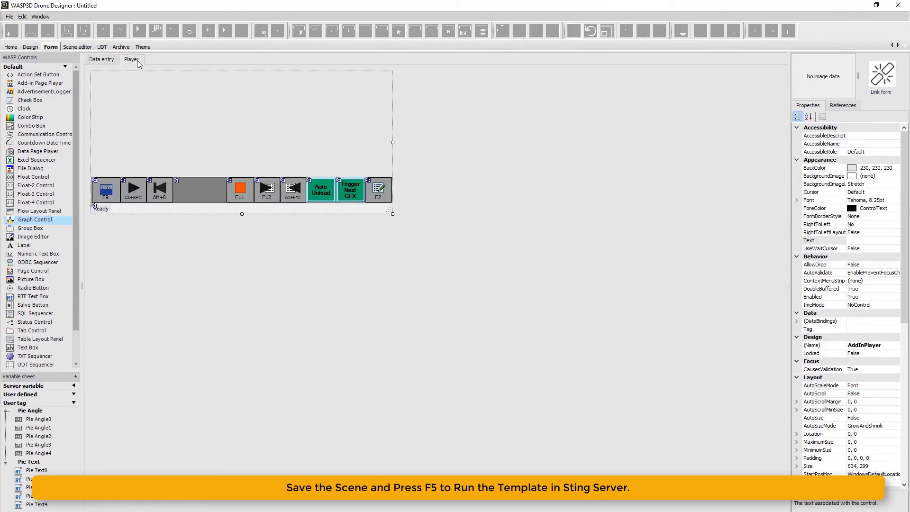
{"action": "left_click", "coordinate": [108, 60]}
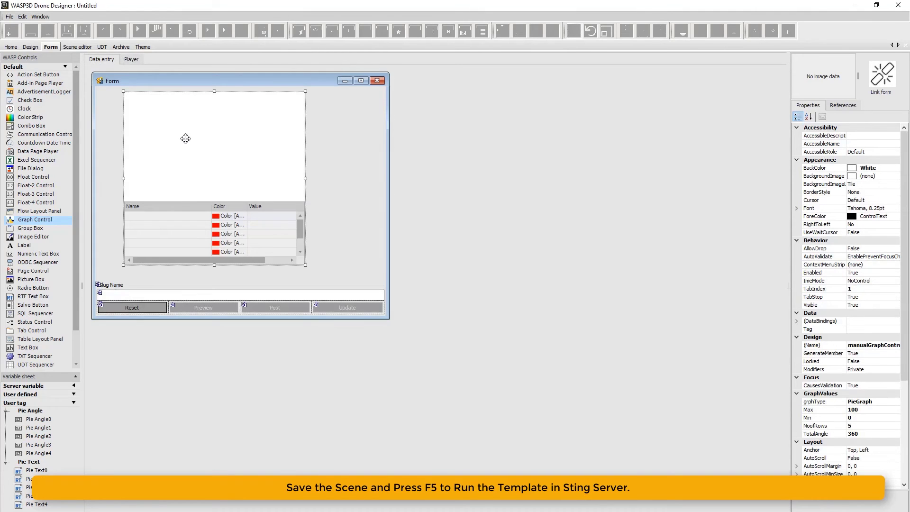
{"action": "key", "text": "F5"}
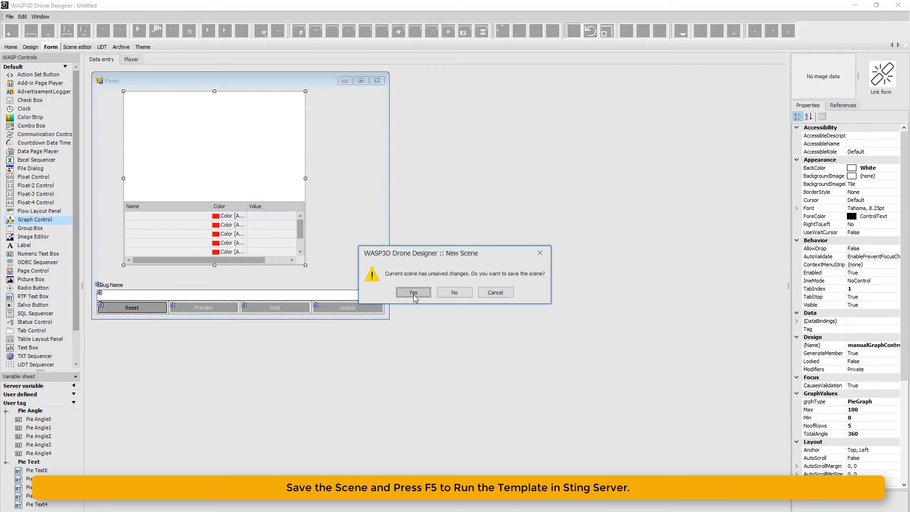
{"action": "left_click", "coordinate": [413, 292]}
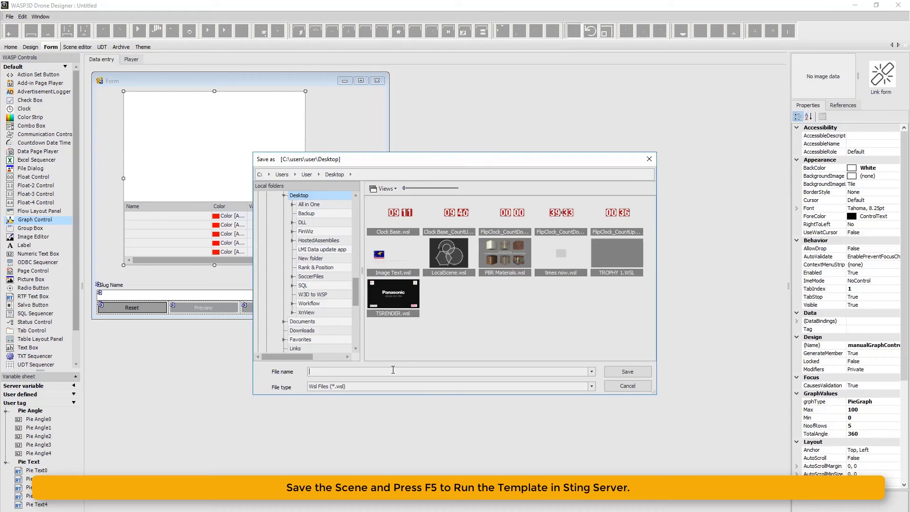
{"action": "type", "text": "Pie Scene"}
{"action": "key", "text": "Return"}
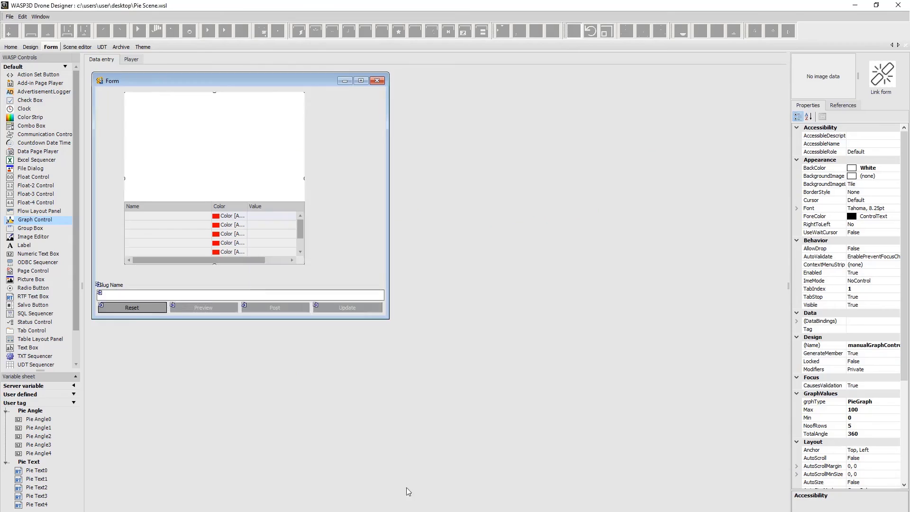
- Run the template, set the slug name to 'Pie' and the first slice value to 25
{"action": "key", "text": "F5"}
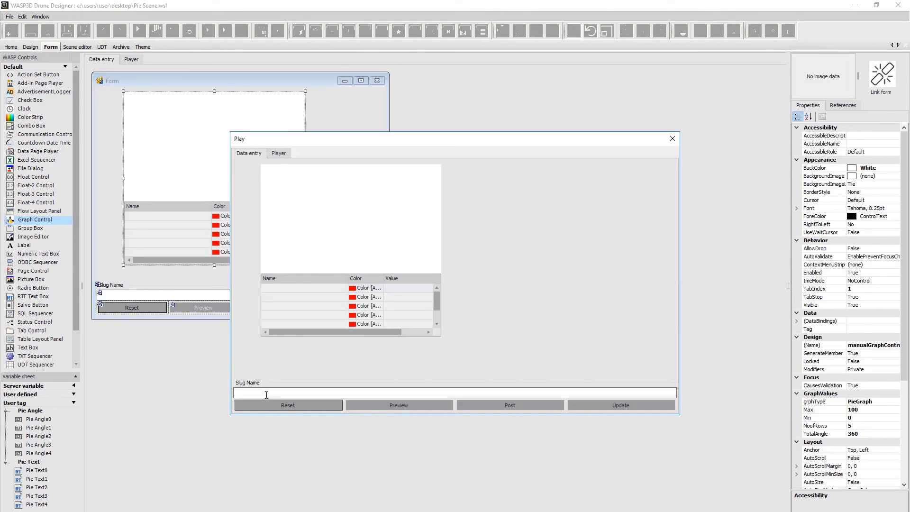
{"action": "type", "text": "Pie"}
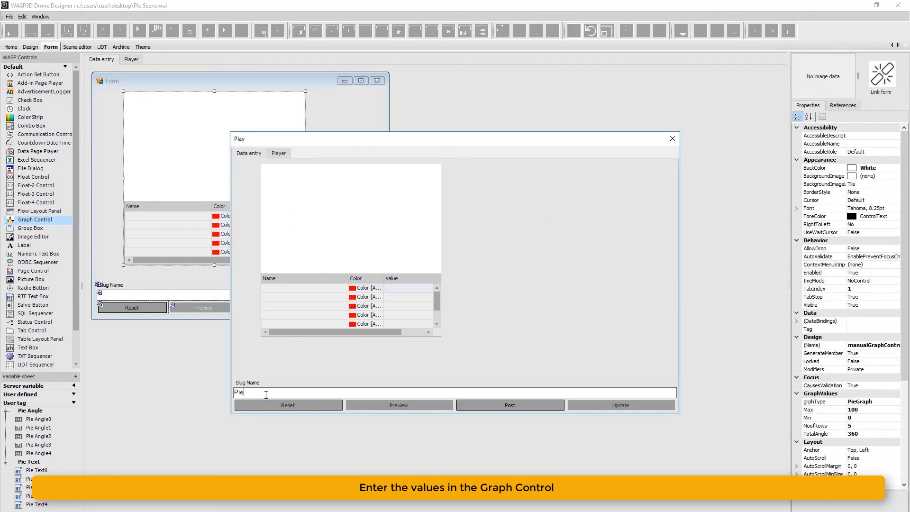
{"action": "left_click", "coordinate": [414, 291]}
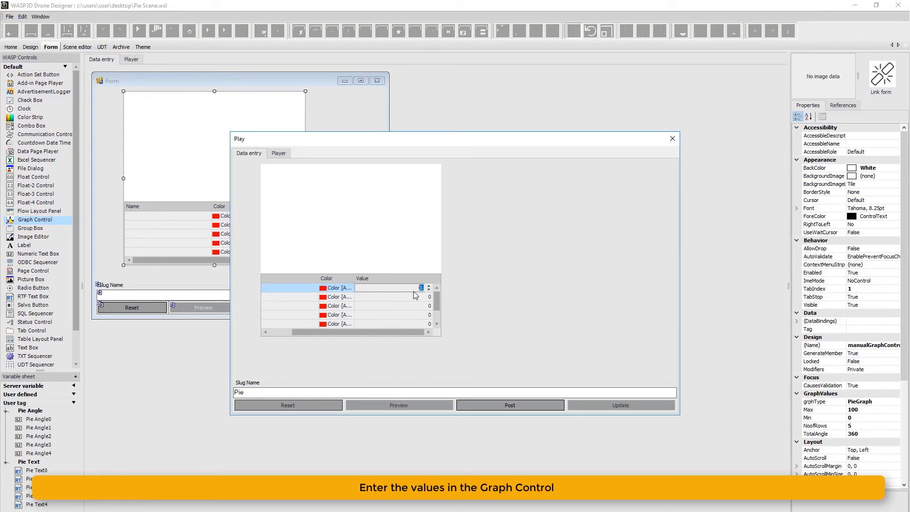
{"action": "type", "text": "25"}
{"action": "key", "text": "Return"}
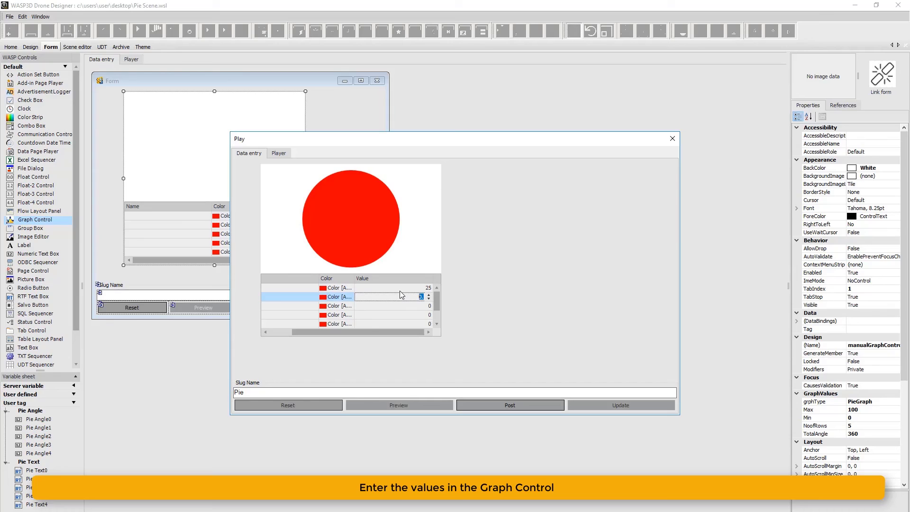
- Enter the remaining slice values 35, 47, 10 and 80
{"action": "type", "text": "35"}
{"action": "key", "text": "Return"}
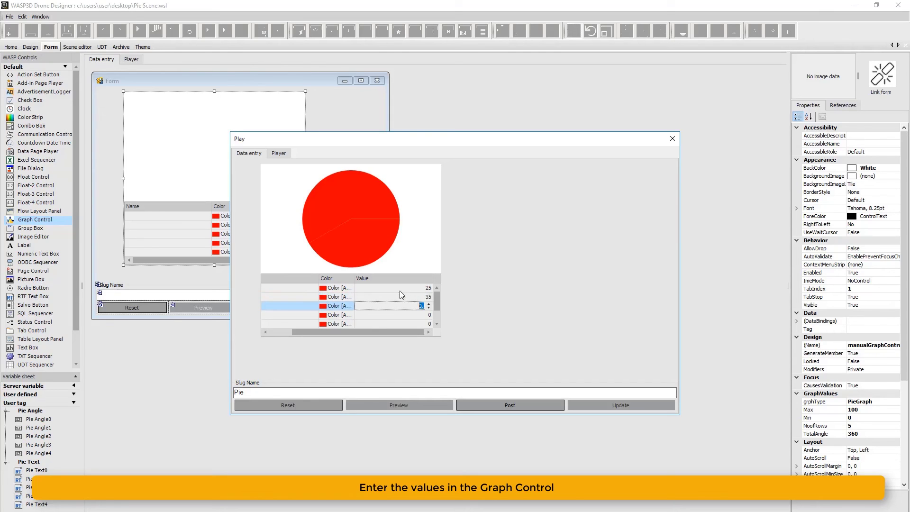
{"action": "type", "text": "47"}
{"action": "key", "text": "Return"}
{"action": "type", "text": "10"}
{"action": "key", "text": "Return"}
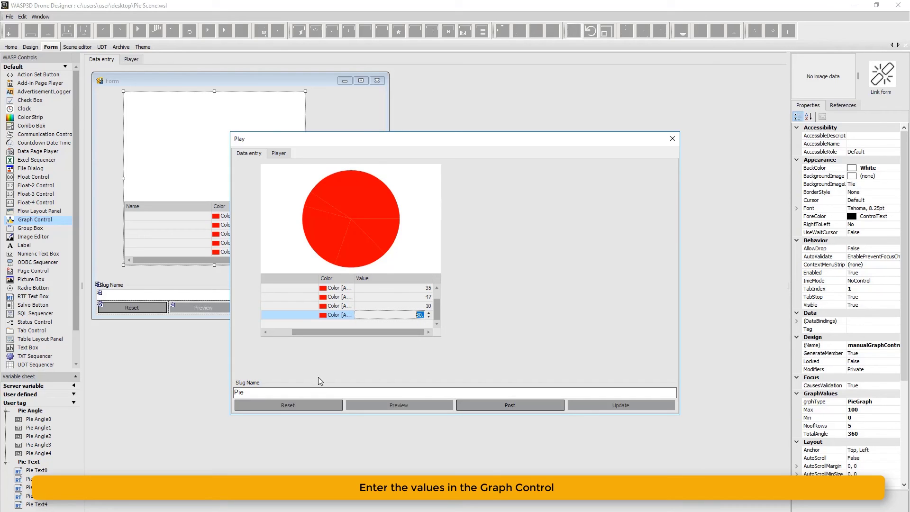
{"action": "key", "text": "Return"}
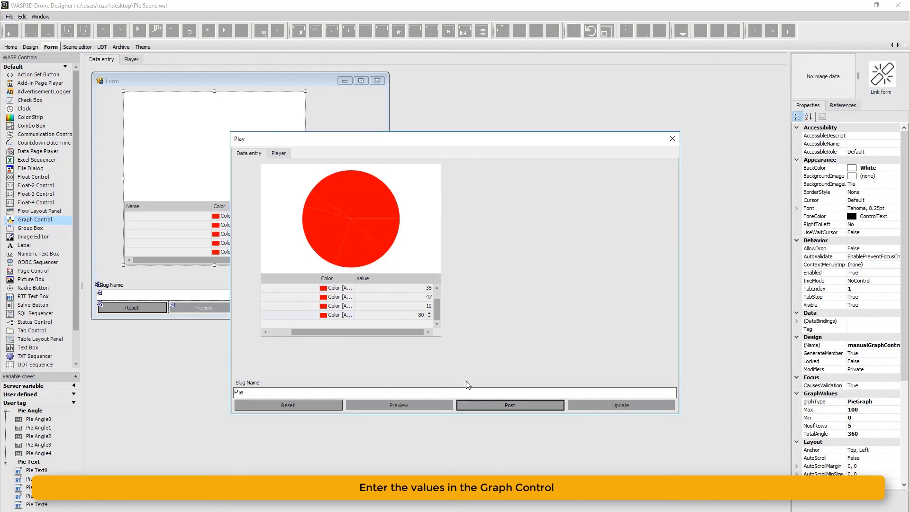
- Cue and play the ring scene in Sting Server, with the play window moved to the upper right
{"action": "left_click", "coordinate": [279, 153]}
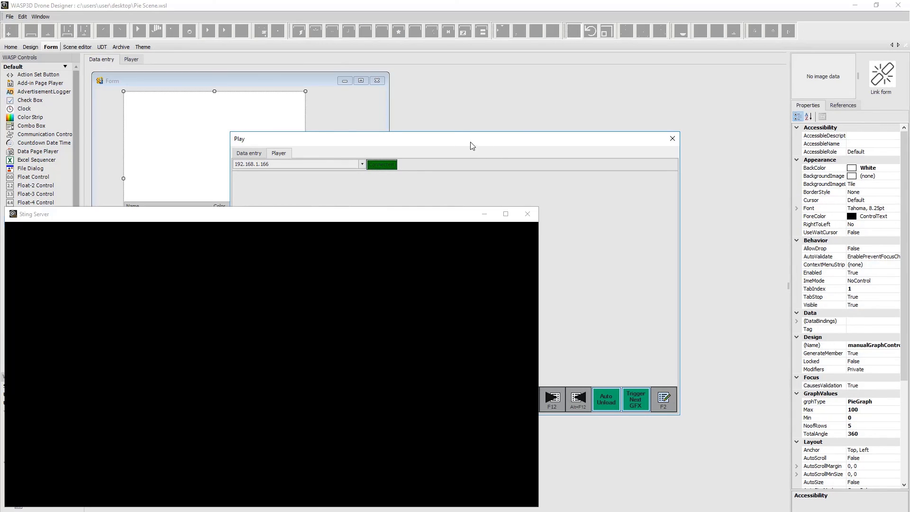
{"action": "left_click_drag", "start_coordinate": [472, 145], "coordinate": [789, 46]}
{"action": "left_click", "coordinate": [556, 302]}
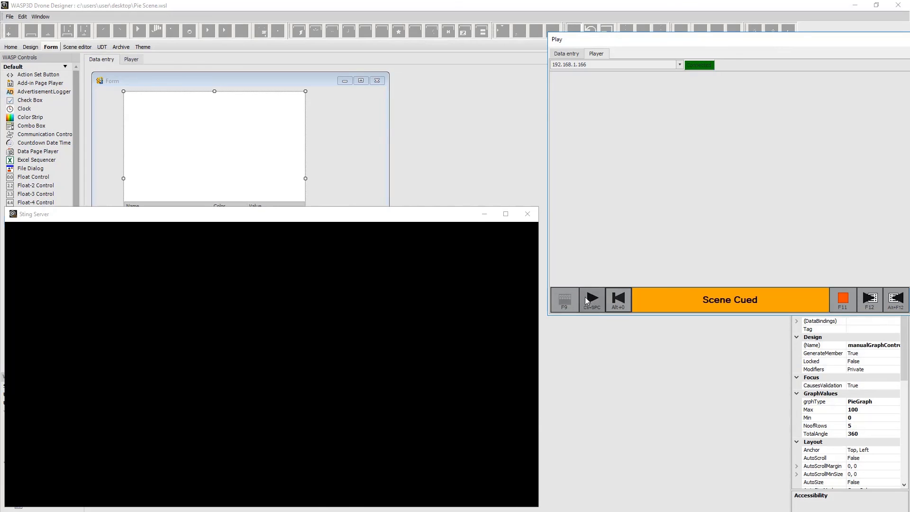
{"action": "left_click", "coordinate": [587, 297]}
- Post the values 25, 35, 47, 10 and 80 to the ring, then stop and replay the scene
{"action": "left_click", "coordinate": [570, 54]}
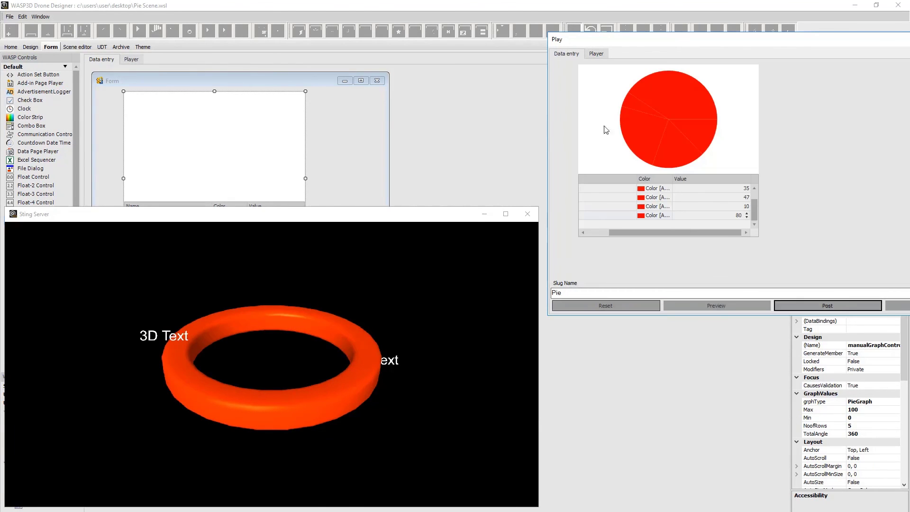
{"action": "left_click", "coordinate": [789, 306]}
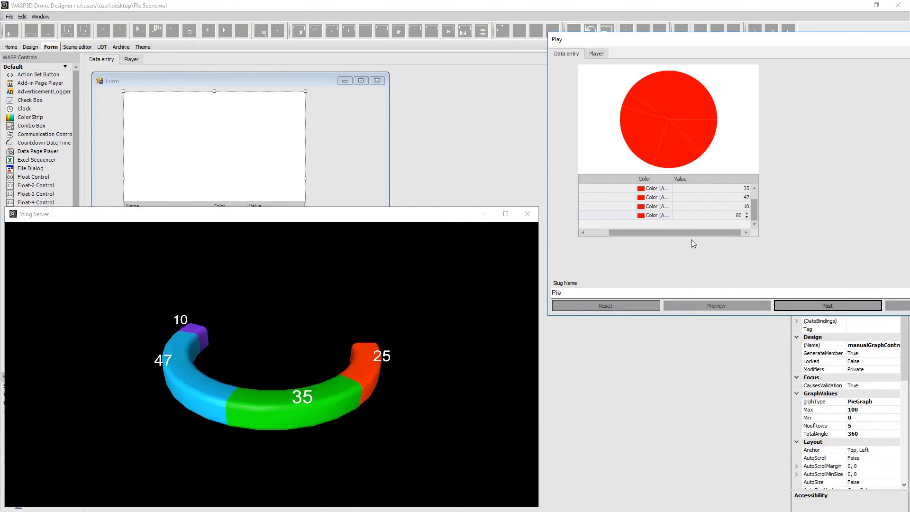
{"action": "left_click", "coordinate": [598, 54]}
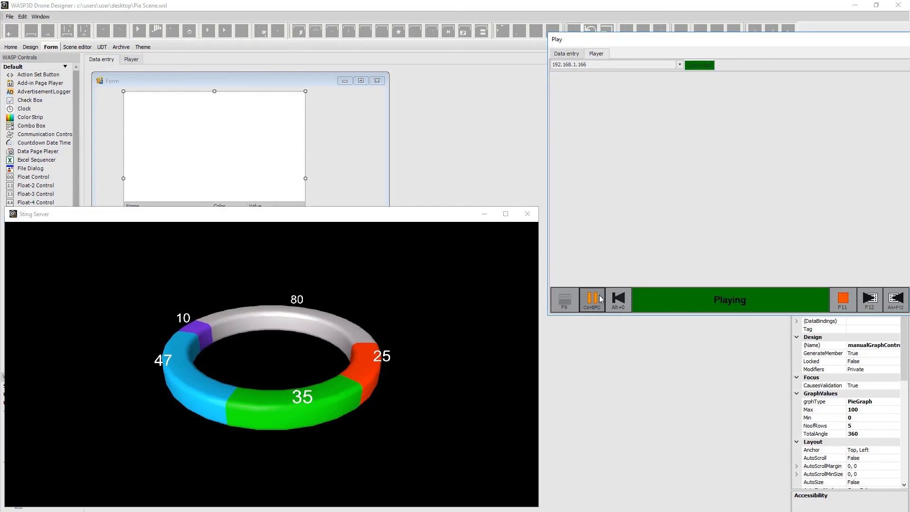
{"action": "left_click", "coordinate": [840, 303]}
{"action": "left_click", "coordinate": [577, 301]}
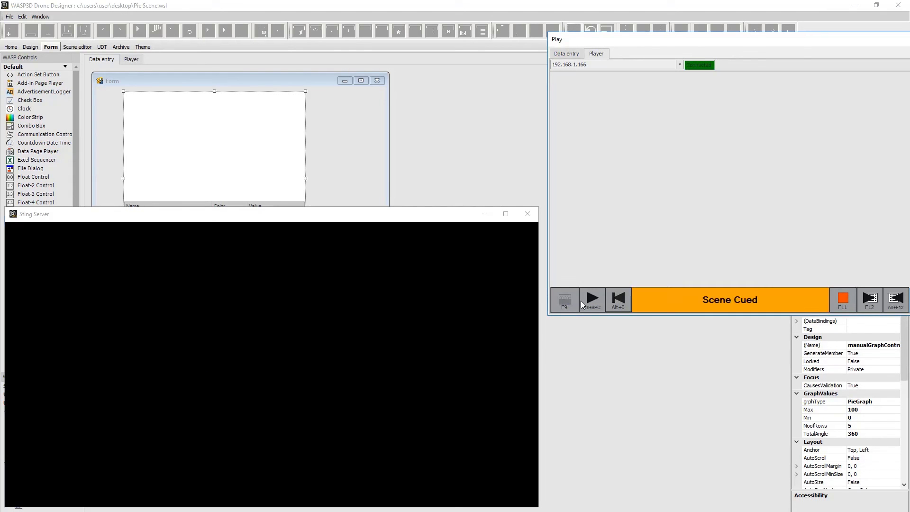
{"action": "left_click", "coordinate": [586, 303]}
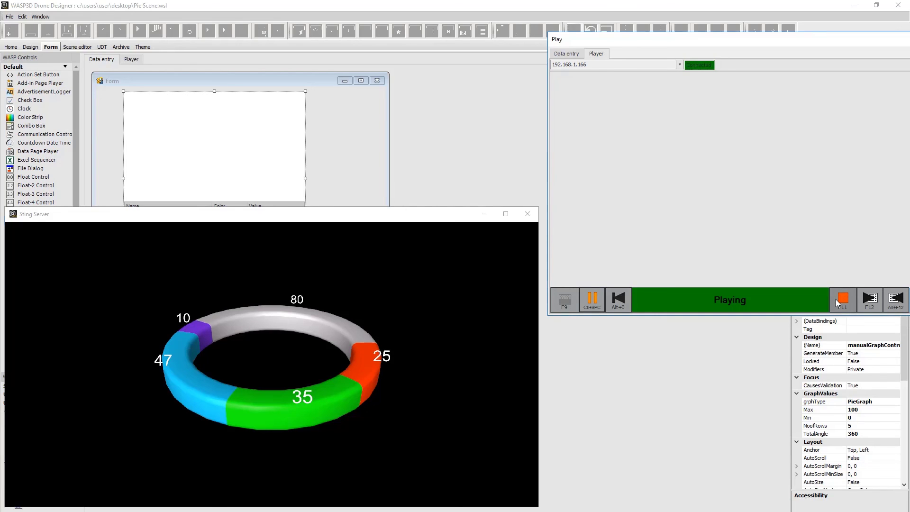
- Change the 35 slice value to 45 and post it, then enter 50 in place of 47
{"action": "left_click", "coordinate": [575, 55]}
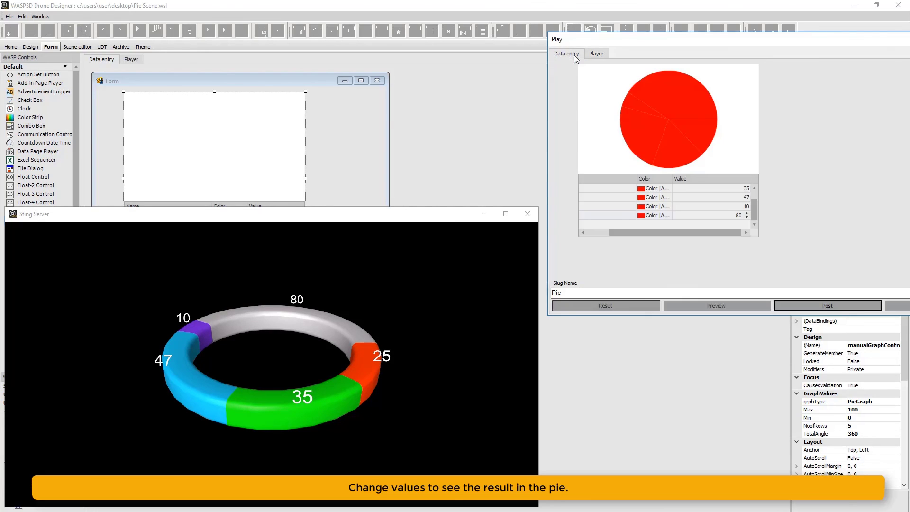
{"action": "left_click", "coordinate": [716, 188]}
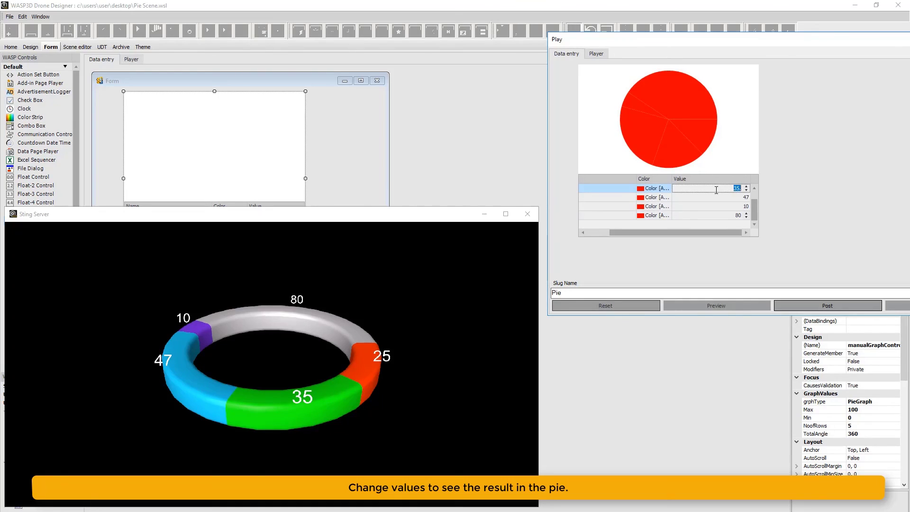
{"action": "type", "text": "45"}
{"action": "left_click", "coordinate": [811, 306]}
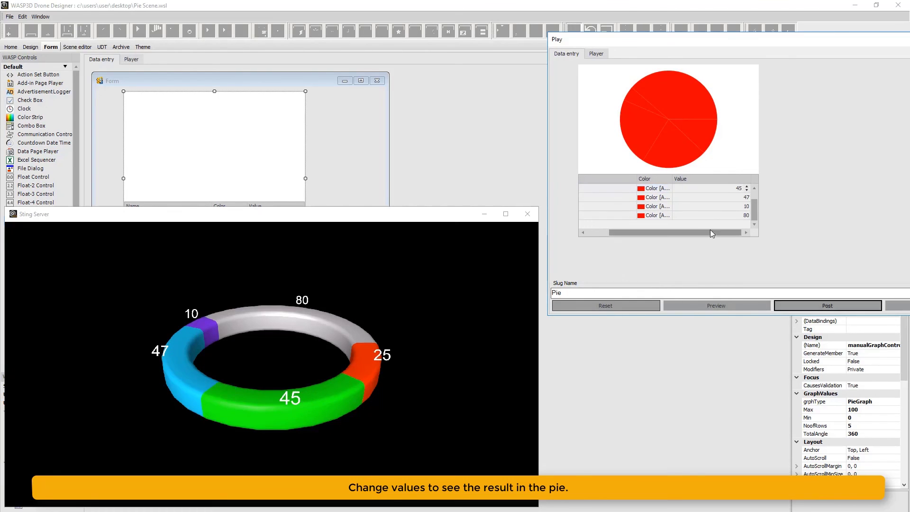
{"action": "left_click", "coordinate": [718, 197]}
{"action": "type", "text": "50"}
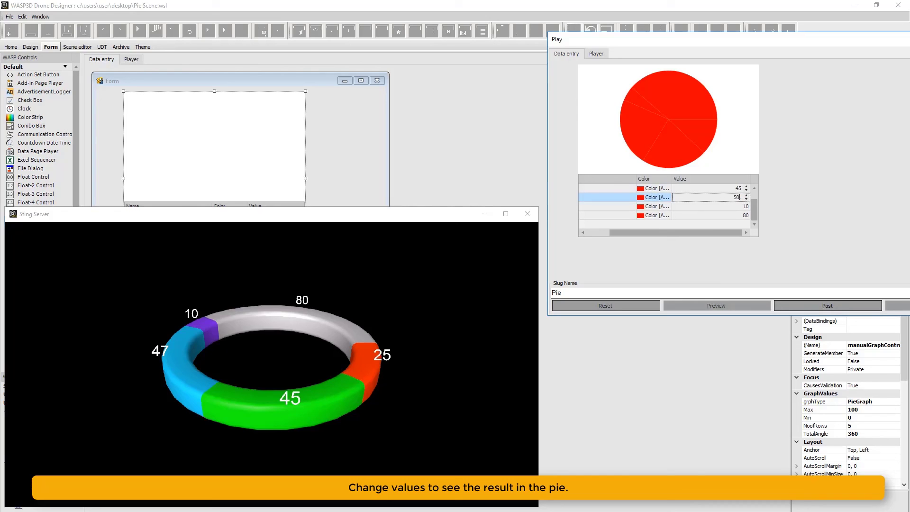